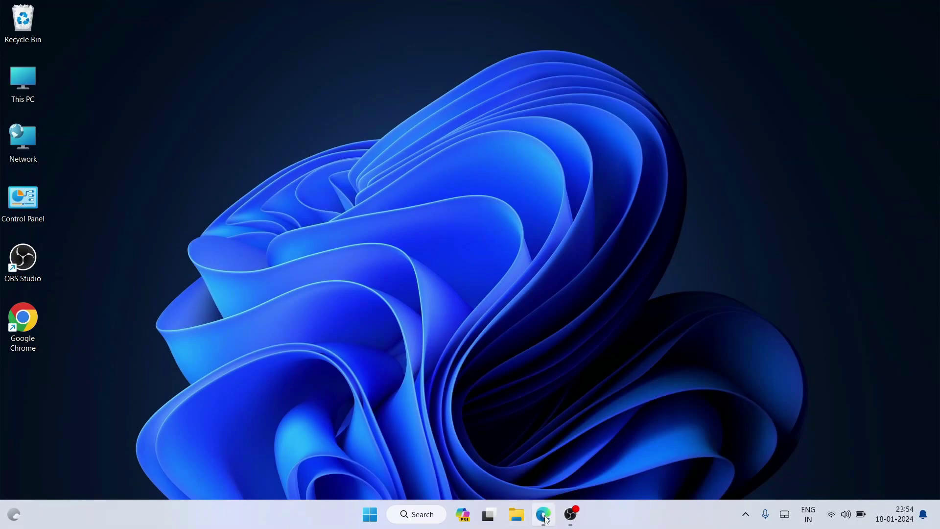
# Step: Search Bing for 'mingw 64 bit download' and open the SourceForge MinGW-w64 result
pyautogui.click(493, 27)
pyautogui.write('mingw')
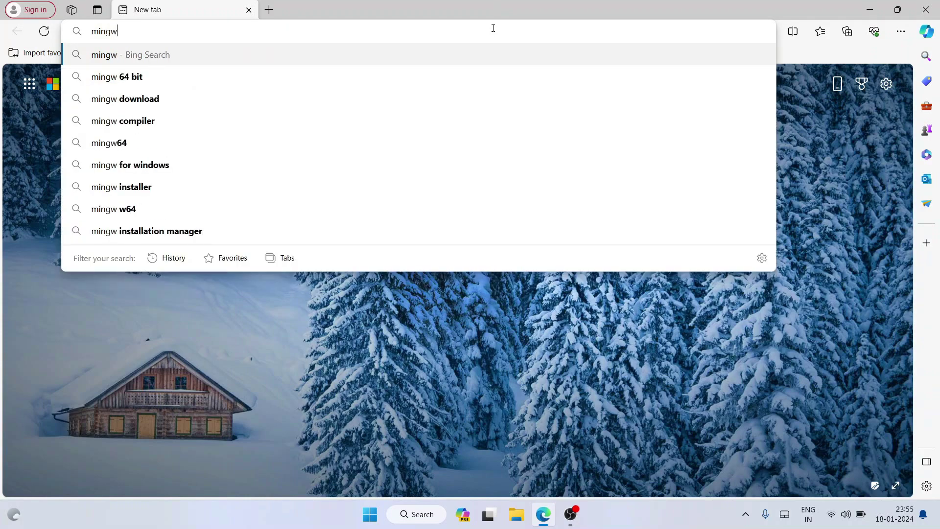
pyautogui.press('Down')
pyautogui.press('Down')
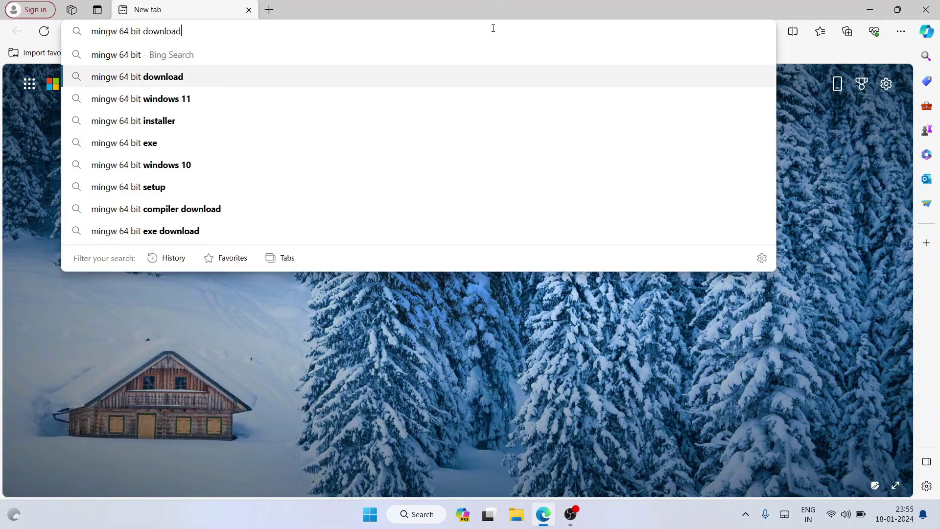
pyautogui.press('Return')
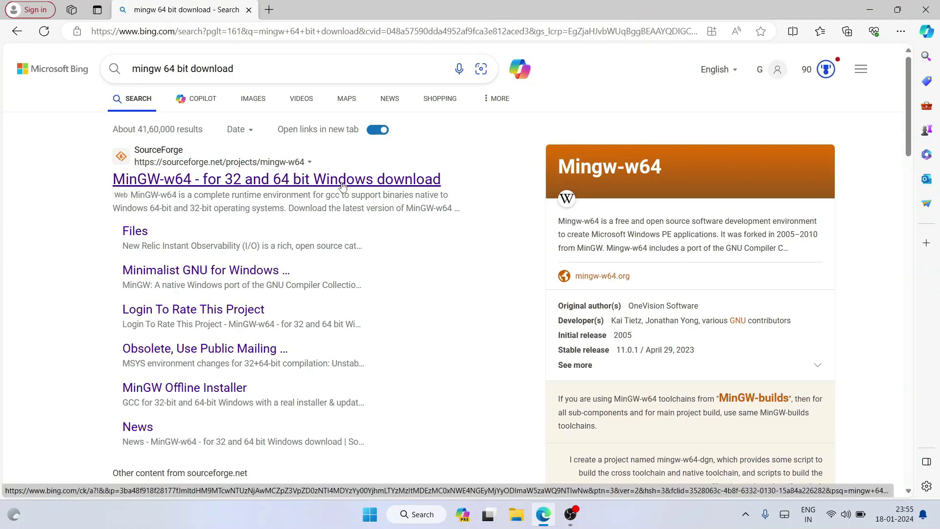
pyautogui.click(315, 180)
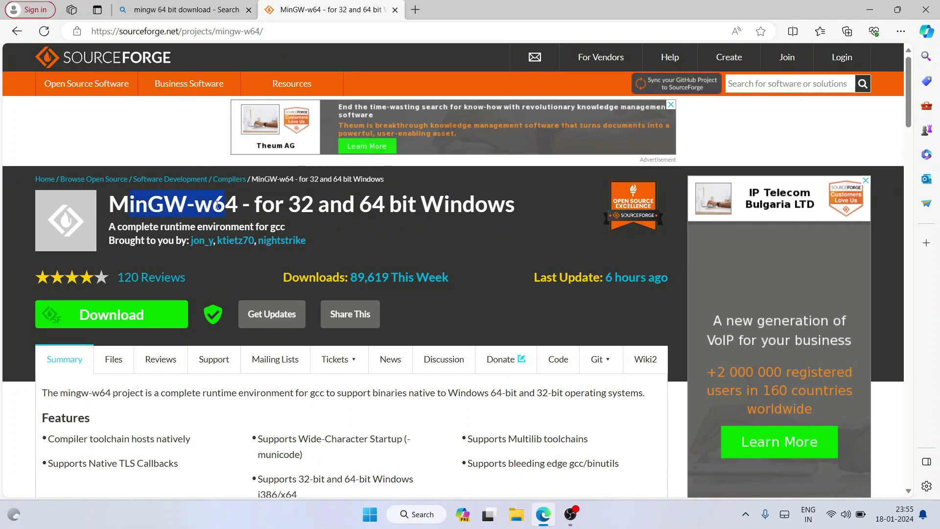
# Step: Open the Files listing of the MinGW-w64 SourceForge project
pyautogui.click(292, 38)
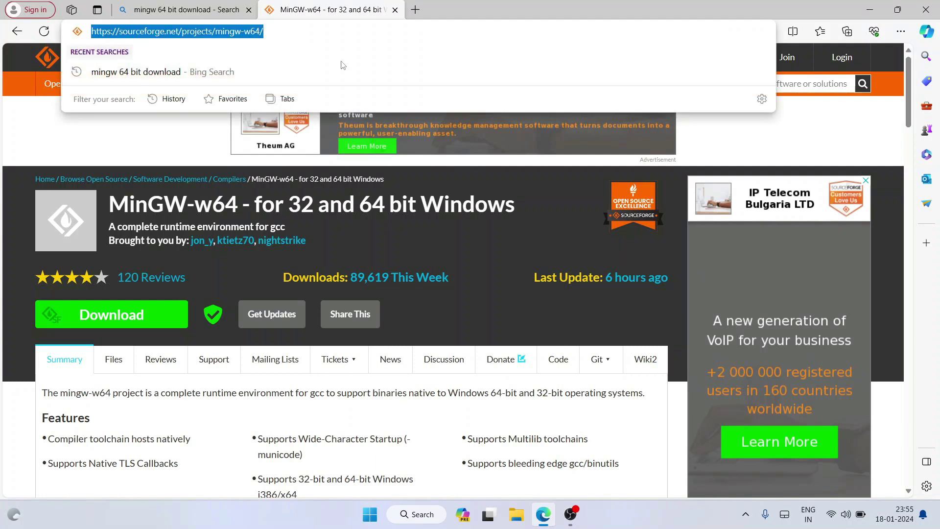
pyautogui.click(348, 233)
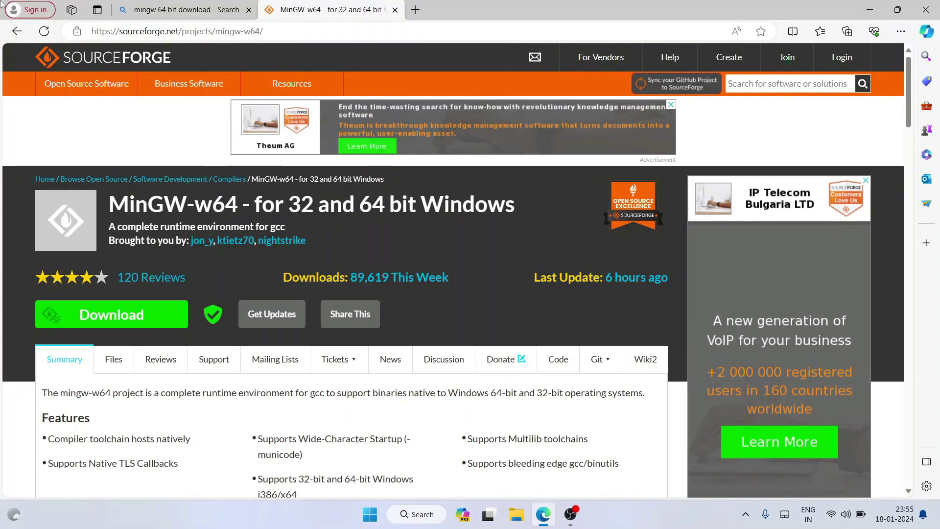
pyautogui.scroll(-1, 349, 243)
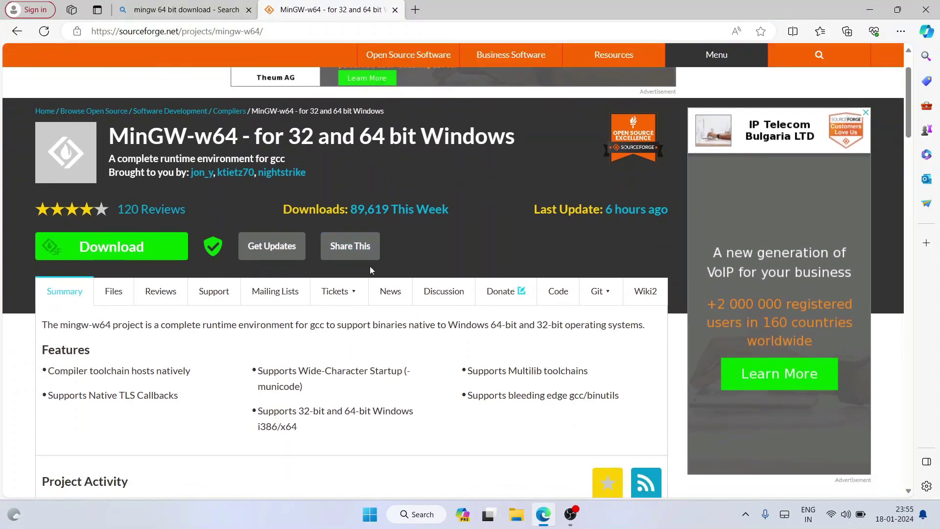
pyautogui.click(114, 293)
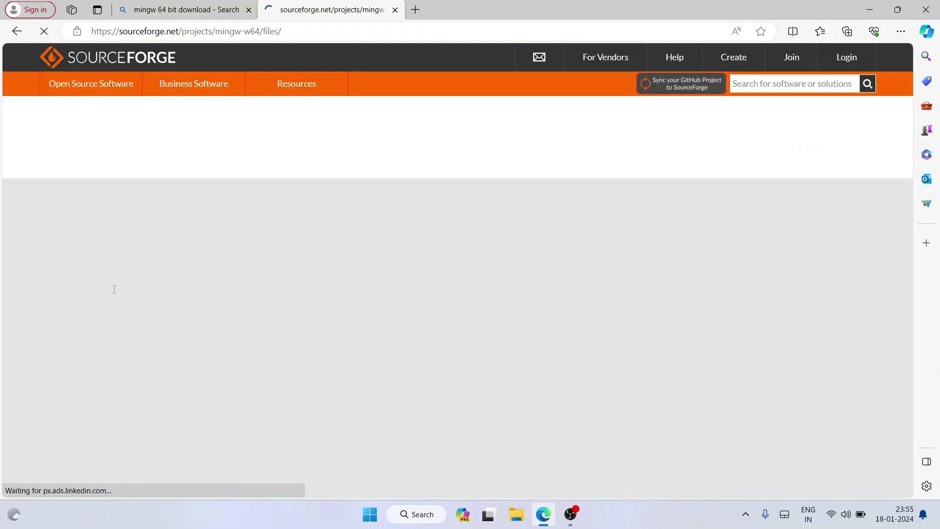
# Step: Download the MinGW-W64 GCC-8.1.0 x86_64-posix-seh build, then minimize Edge
pyautogui.scroll(-2, 353, 279)
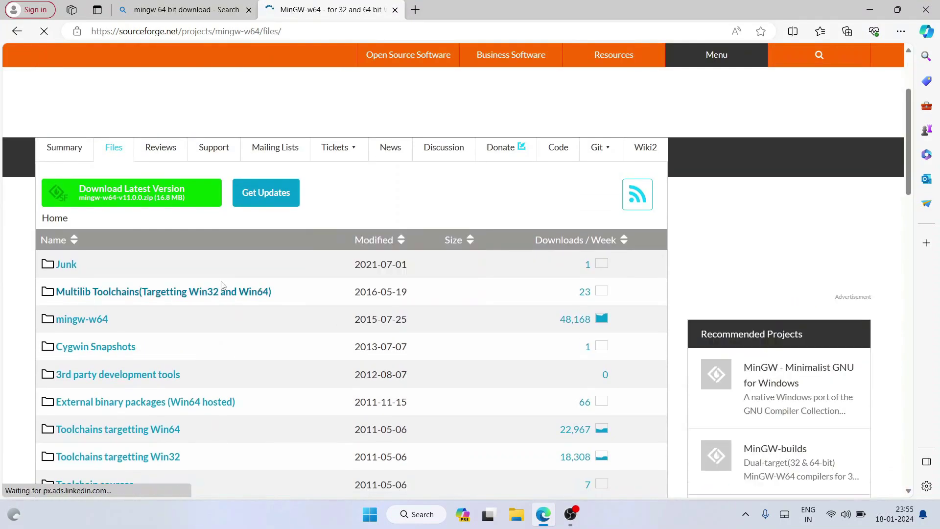
pyautogui.scroll(-1, 186, 257)
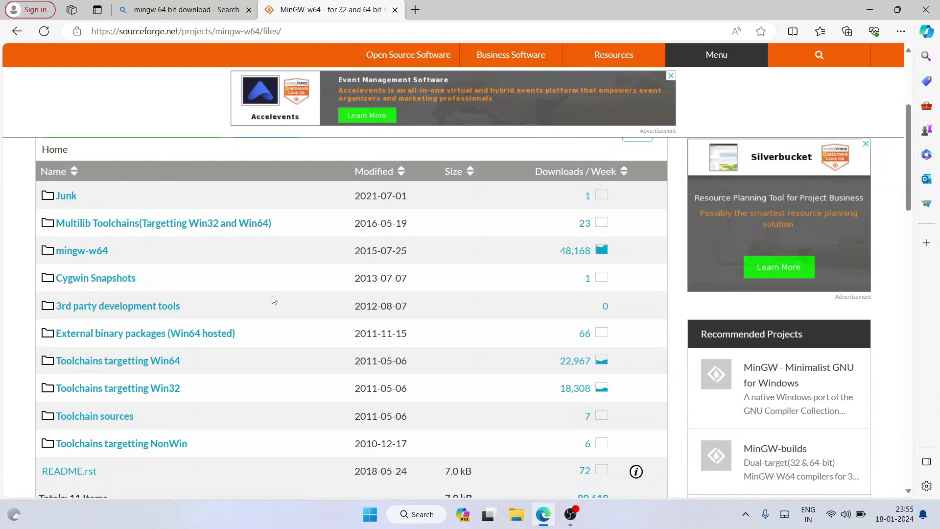
pyautogui.scroll(-1, 273, 292)
pyautogui.scroll(-2, 274, 300)
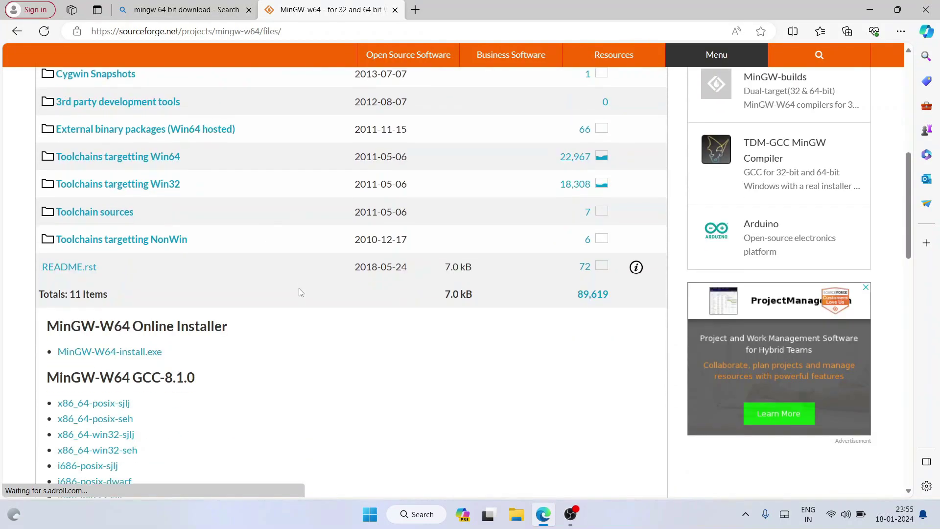
pyautogui.scroll(-3, 289, 238)
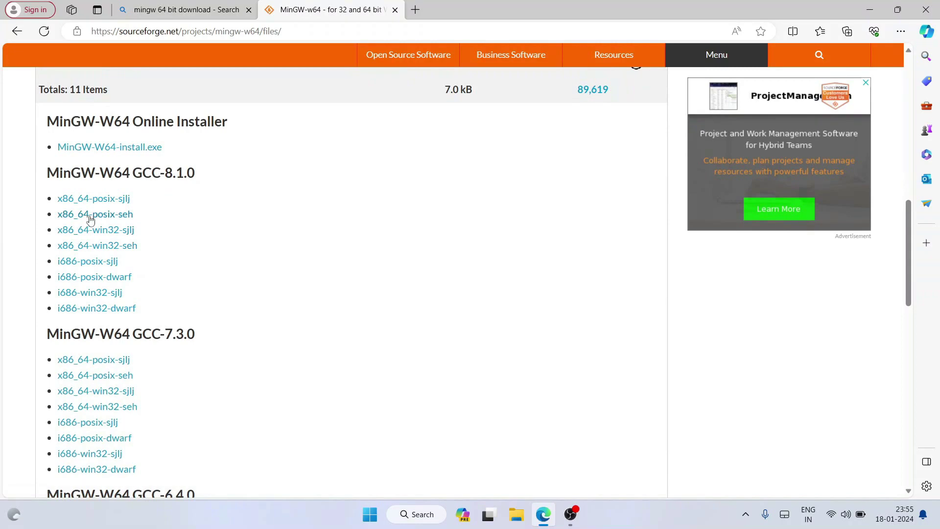
pyautogui.click(90, 218)
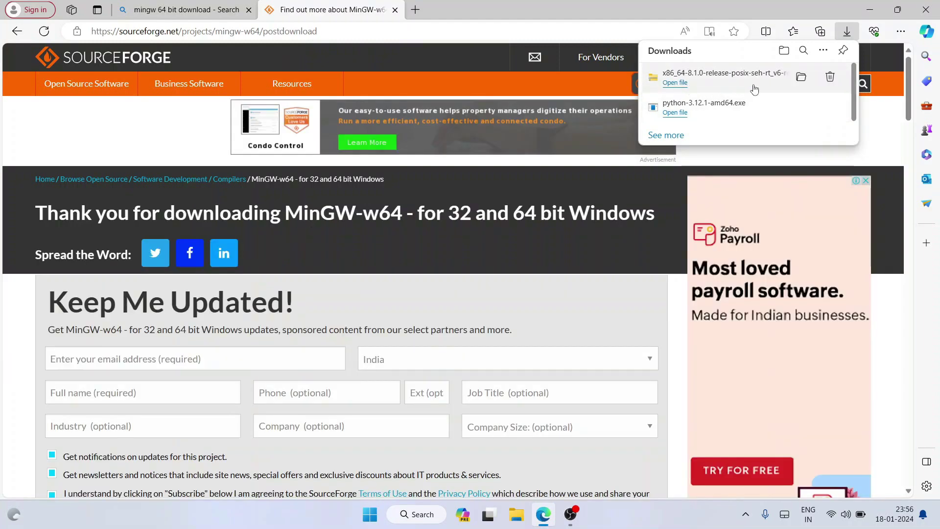
pyautogui.click(870, 8)
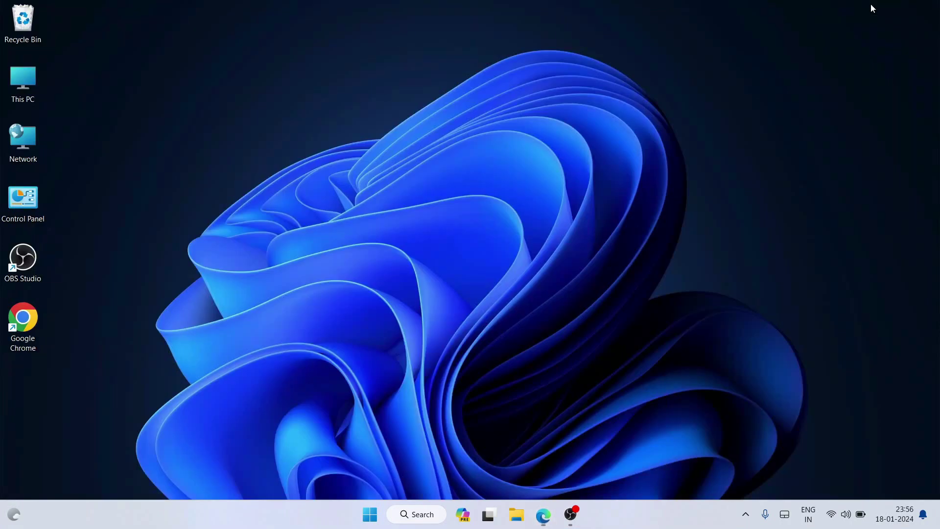
# Step: Extract the x86_64-8.1.0-release-posix-seh-rt_v6-rev0.7z archive to its default folder in Downloads > Software
pyautogui.click(516, 514)
pyautogui.click(127, 129)
pyautogui.moveTo(142, 127)
pyautogui.mouseDown()
pyautogui.moveTo(151, 147)
pyautogui.moveTo(131, 120)
pyautogui.mouseUp()
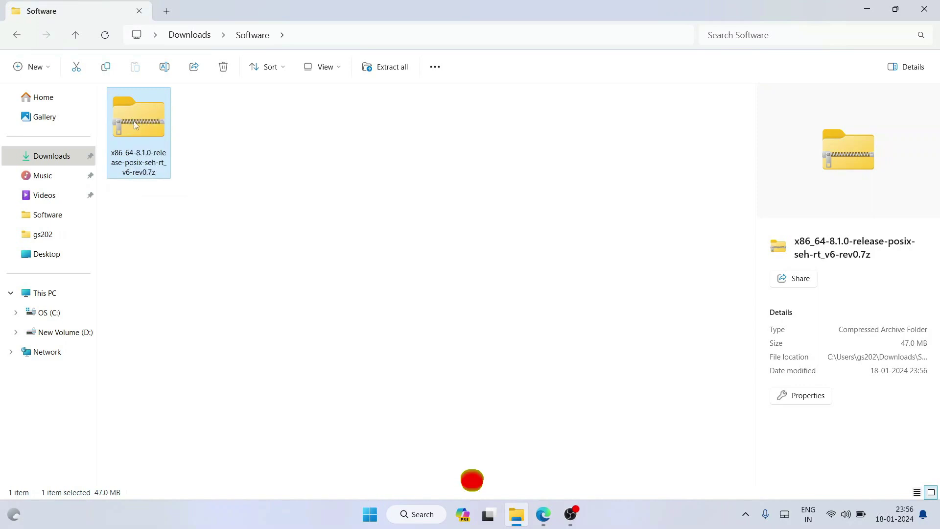
pyautogui.rightClick(133, 121)
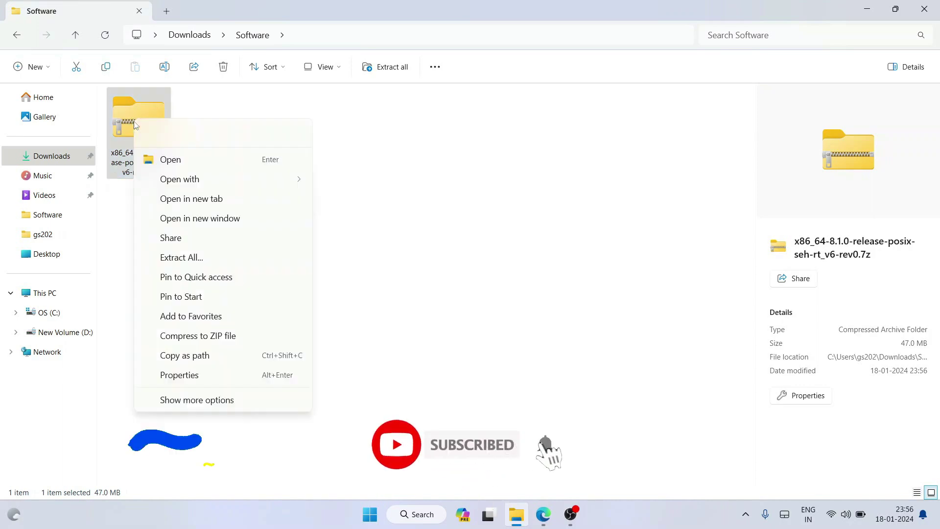
pyautogui.click(179, 259)
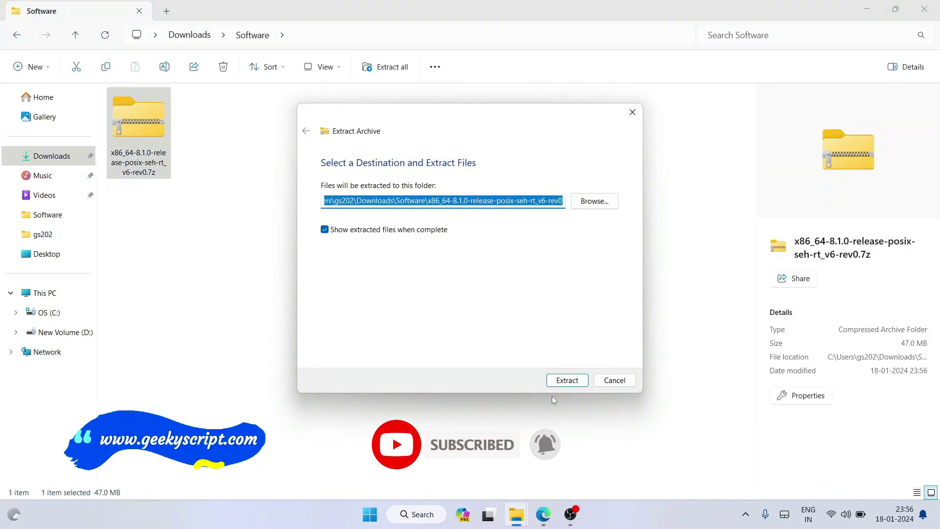
pyautogui.click(577, 379)
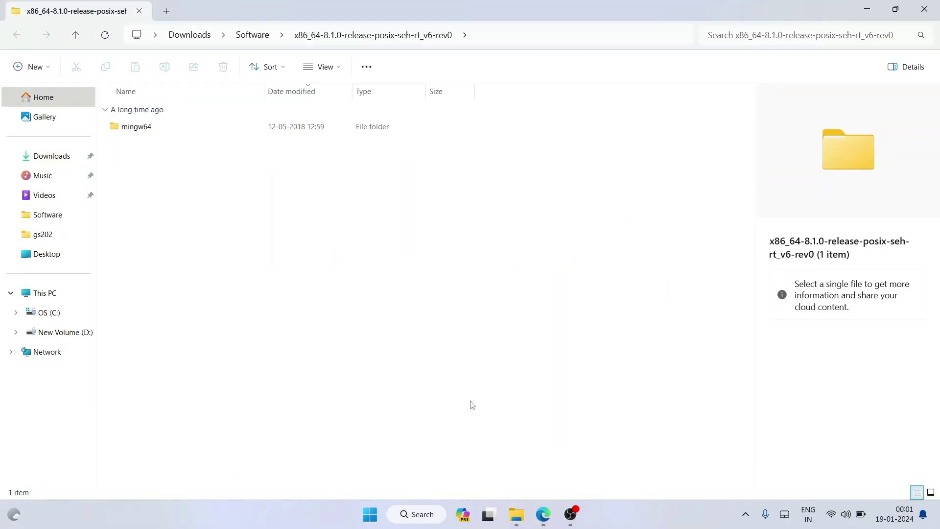
# Step: Browse into the extracted rev0 folder and inspect the contents of mingw64
pyautogui.click(152, 132)
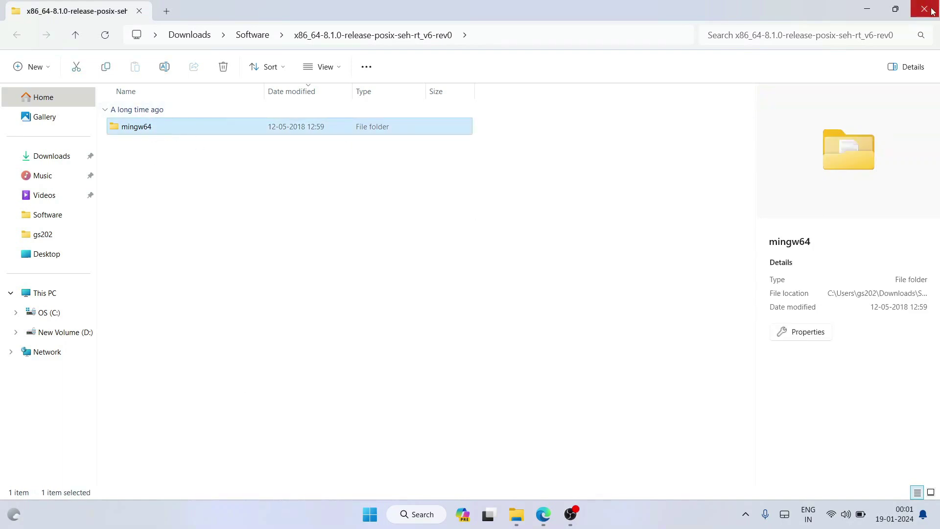
pyautogui.hotkey('alt', 'Up')
pyautogui.click(176, 113)
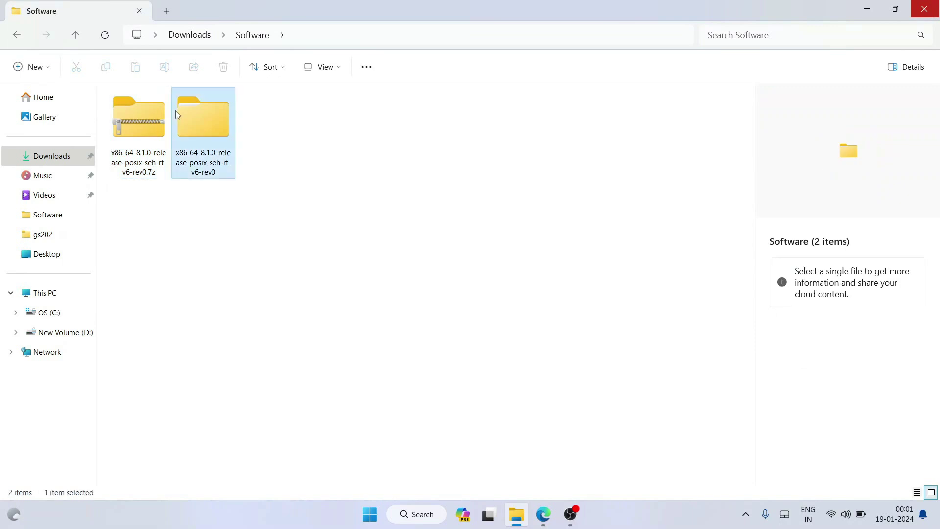
pyautogui.doubleClick(213, 128)
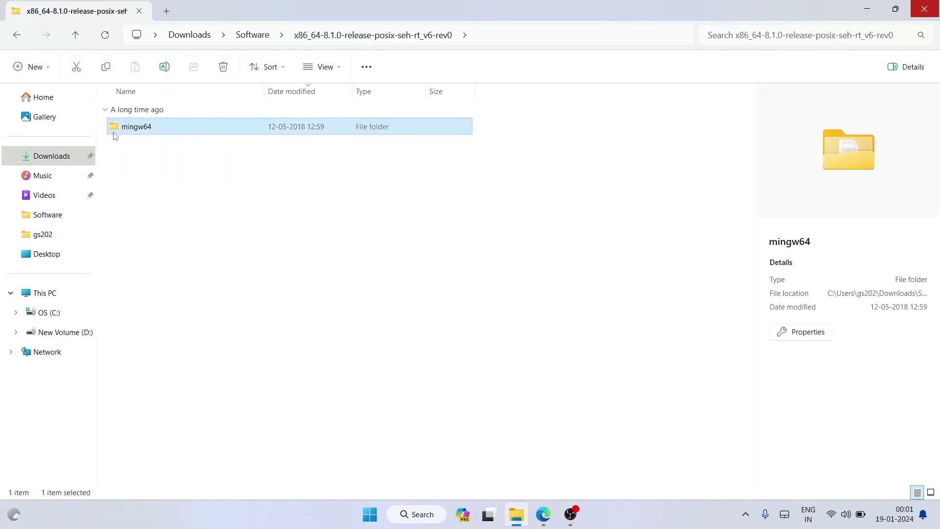
pyautogui.doubleClick(170, 130)
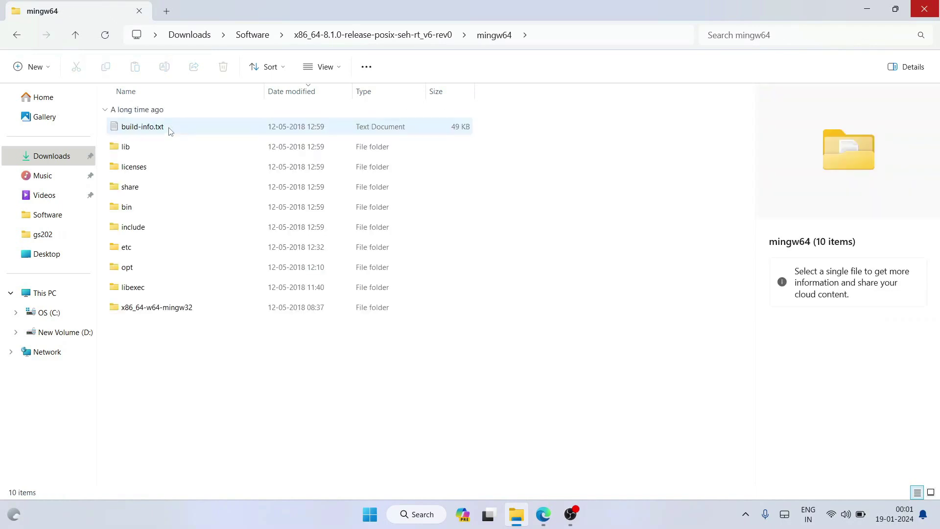
pyautogui.moveTo(165, 360); pyautogui.dragTo(235, 95)
pyautogui.click(188, 364)
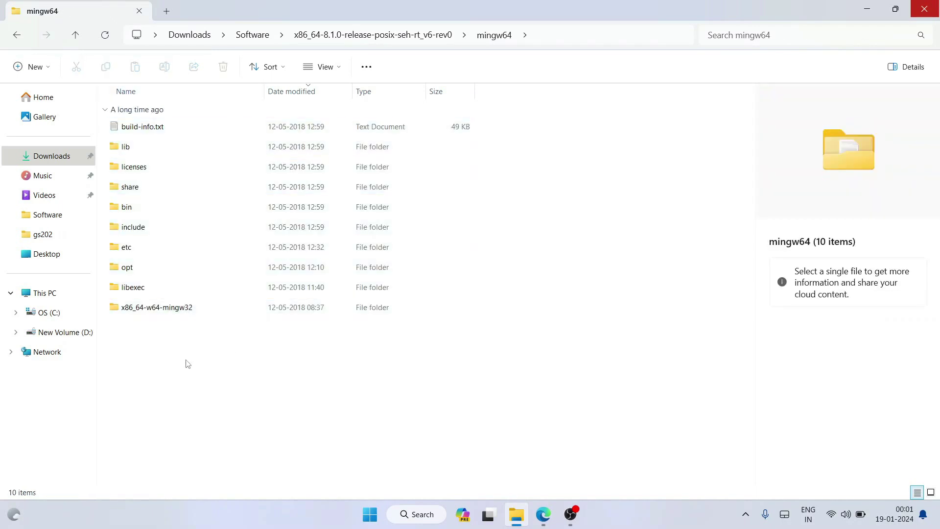
pyautogui.click(15, 35)
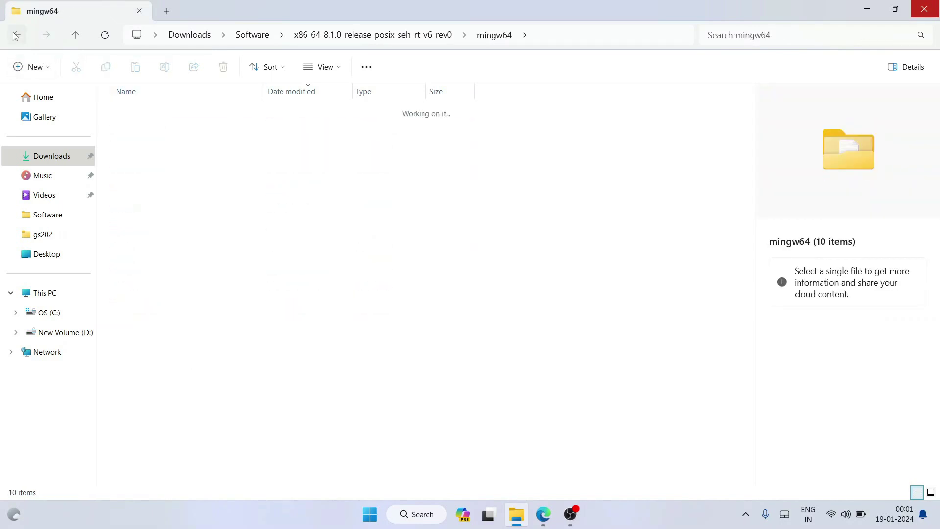
# Step: Move the mingw64 folder to the root of the C: drive
pyautogui.rightClick(146, 131)
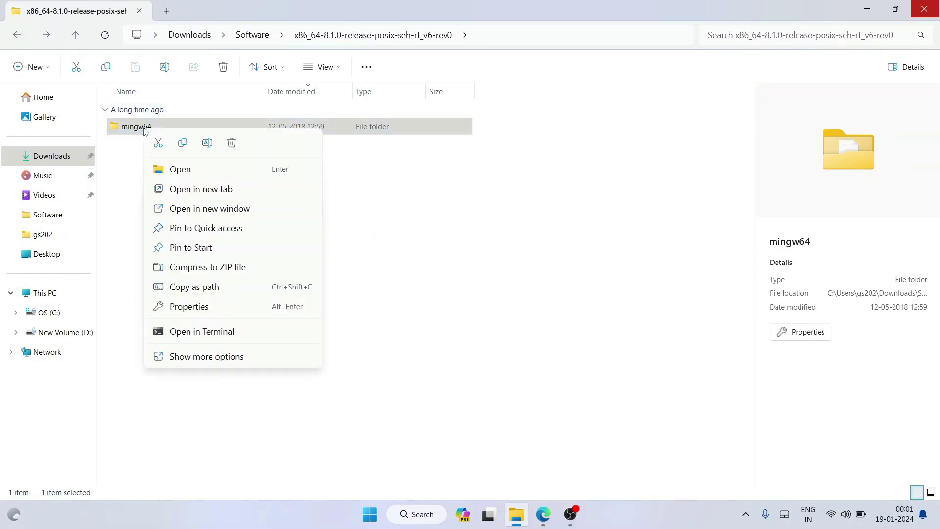
pyautogui.click(162, 145)
pyautogui.click(51, 318)
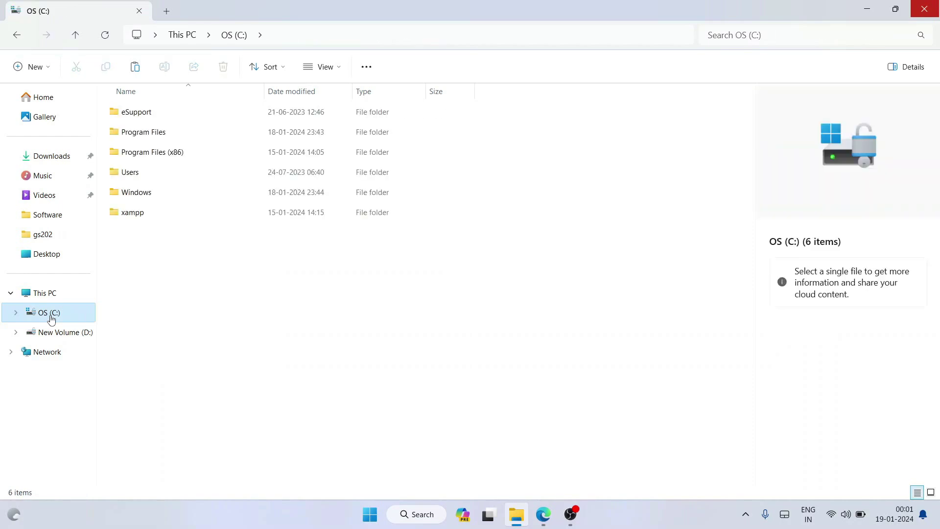
pyautogui.rightClick(242, 274)
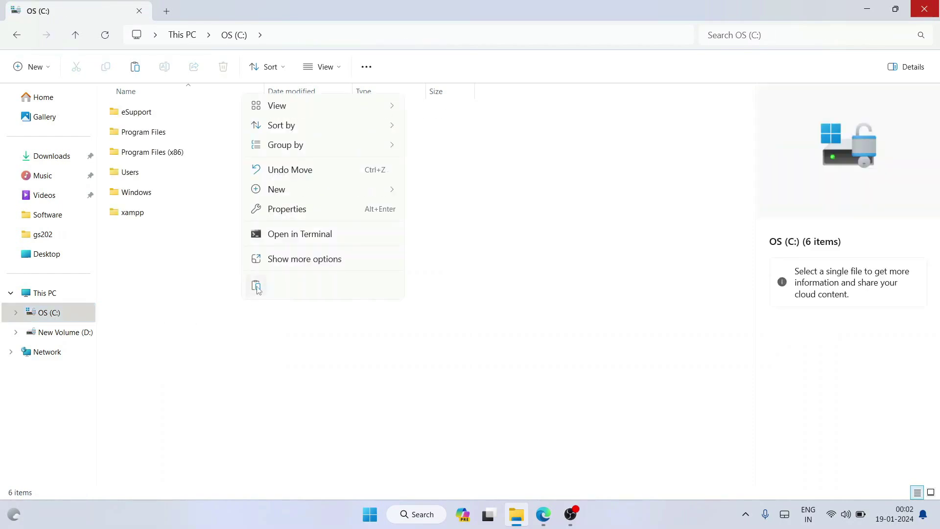
pyautogui.click(256, 286)
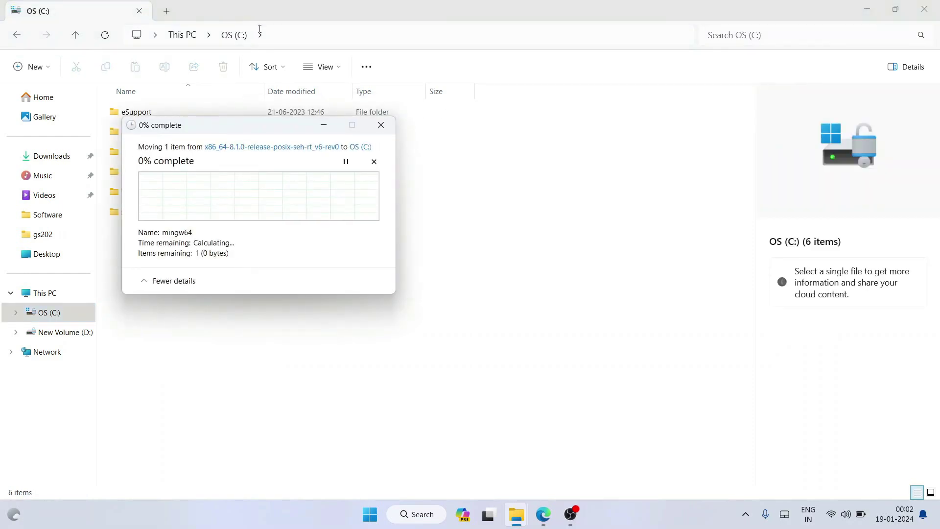
# Step: Copy the C:\mingw64\bin folder path from the address bar and minimize File Explorer
pyautogui.click(148, 237)
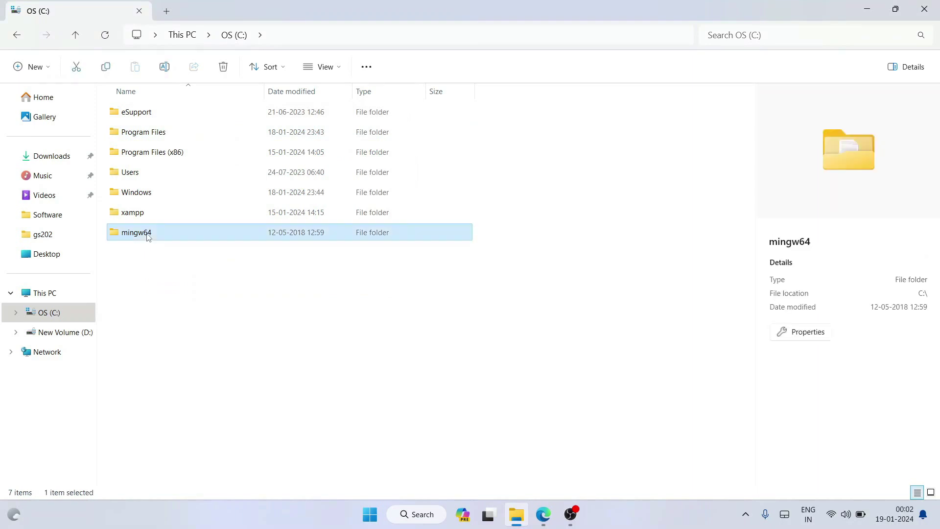
pyautogui.doubleClick(150, 237)
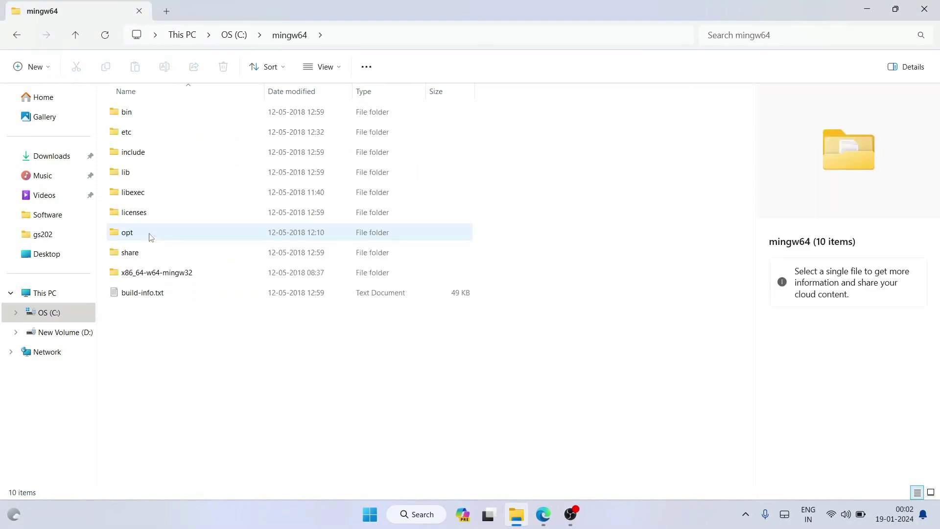
pyautogui.moveTo(123, 352); pyautogui.dragTo(182, 40)
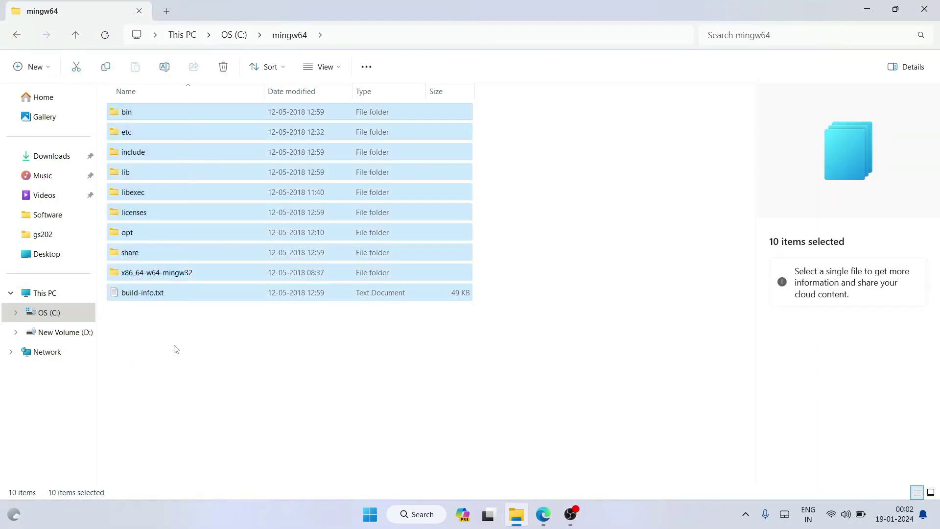
pyautogui.click(173, 327)
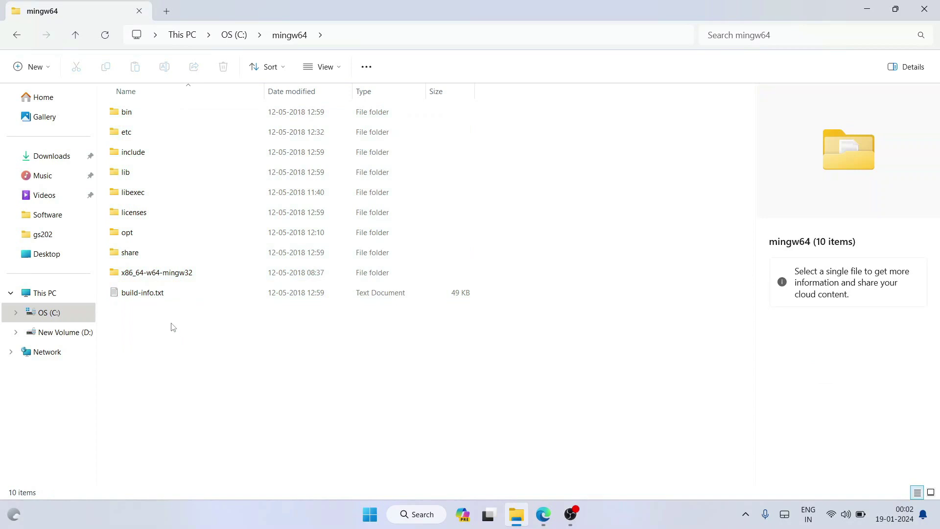
pyautogui.click(148, 119)
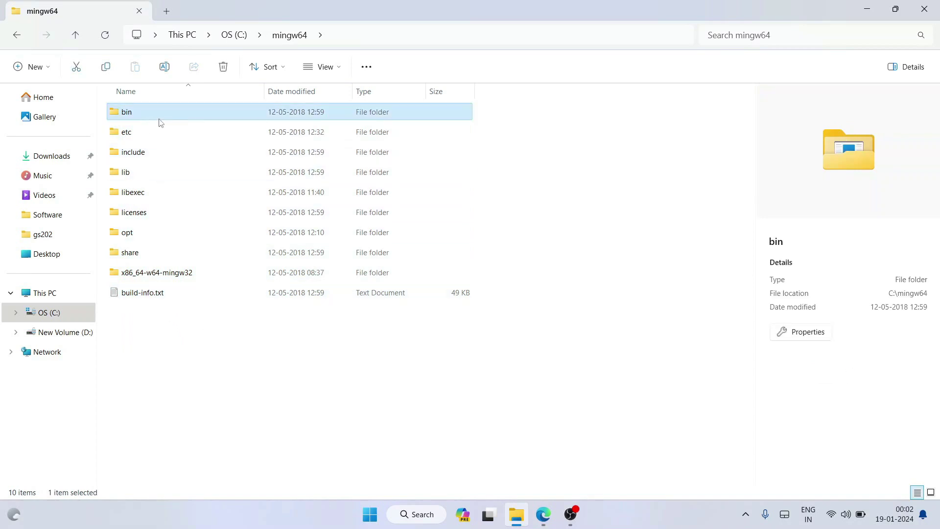
pyautogui.doubleClick(166, 121)
pyautogui.click(399, 33)
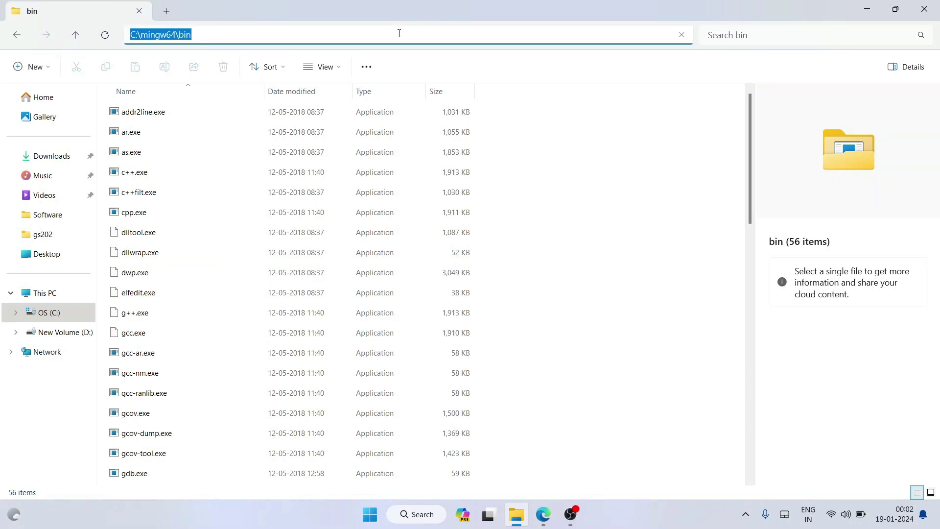
pyautogui.rightClick(348, 36)
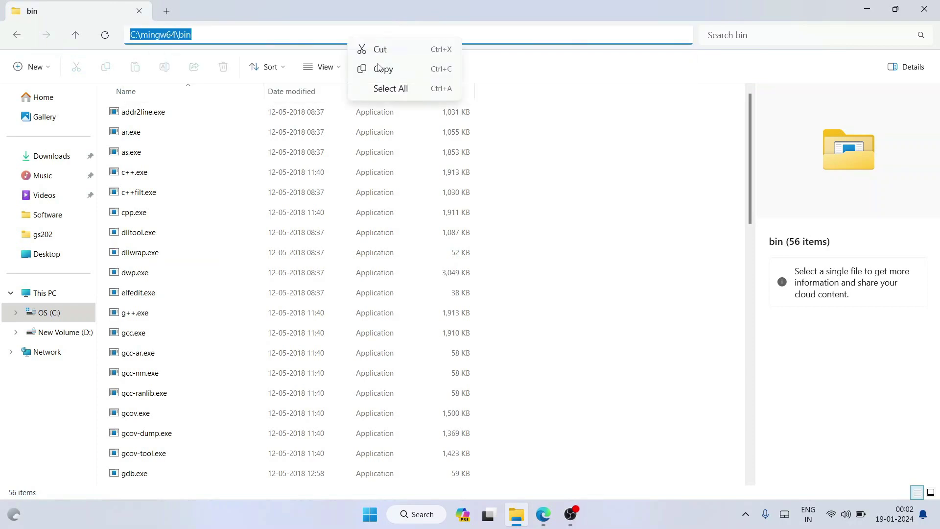
pyautogui.click(360, 68)
pyautogui.click(619, 209)
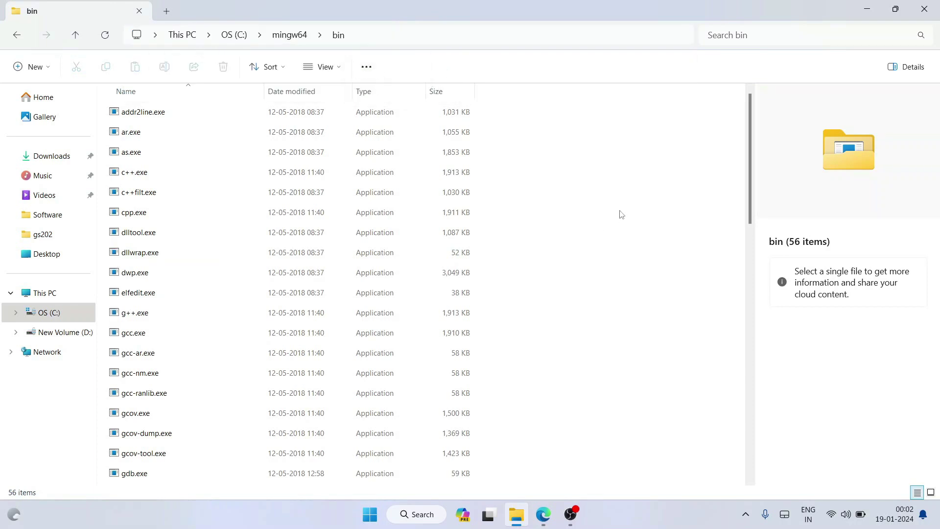
pyautogui.click(867, 8)
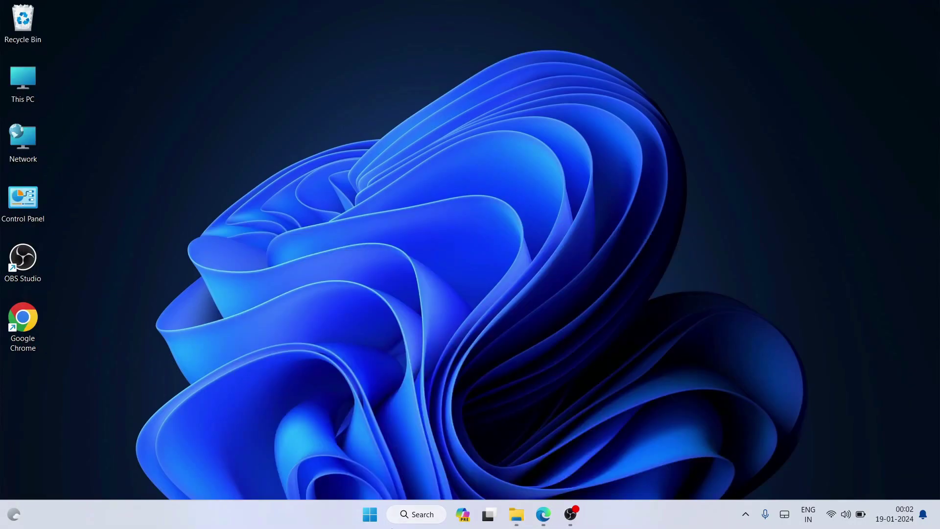
# Step: Open the Environment Variables window via an 'envir' search and System Properties
pyautogui.click(429, 518)
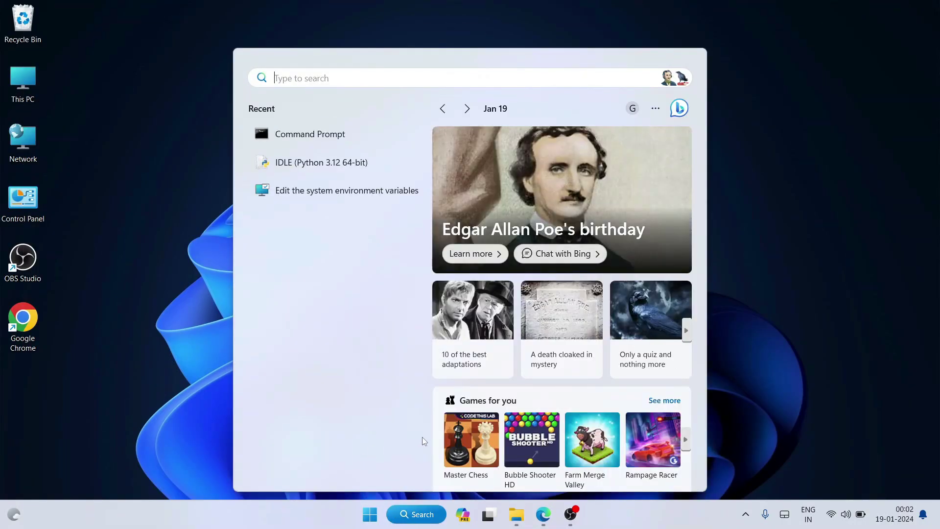
pyautogui.write('envir')
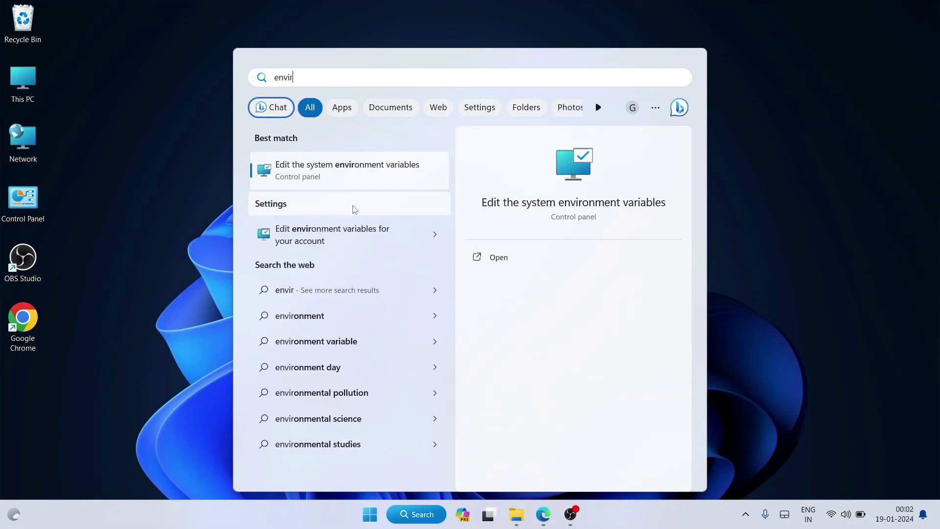
pyautogui.click(375, 171)
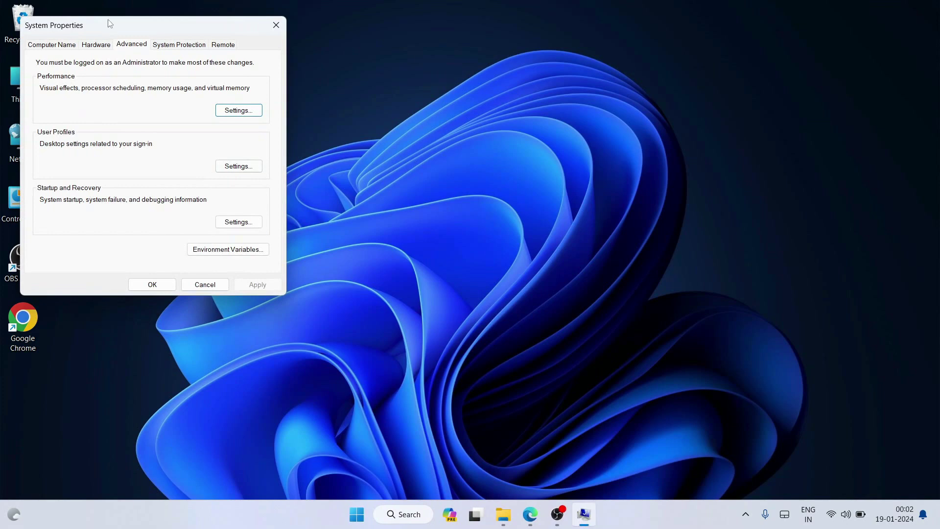
pyautogui.moveTo(111, 26); pyautogui.dragTo(158, 29)
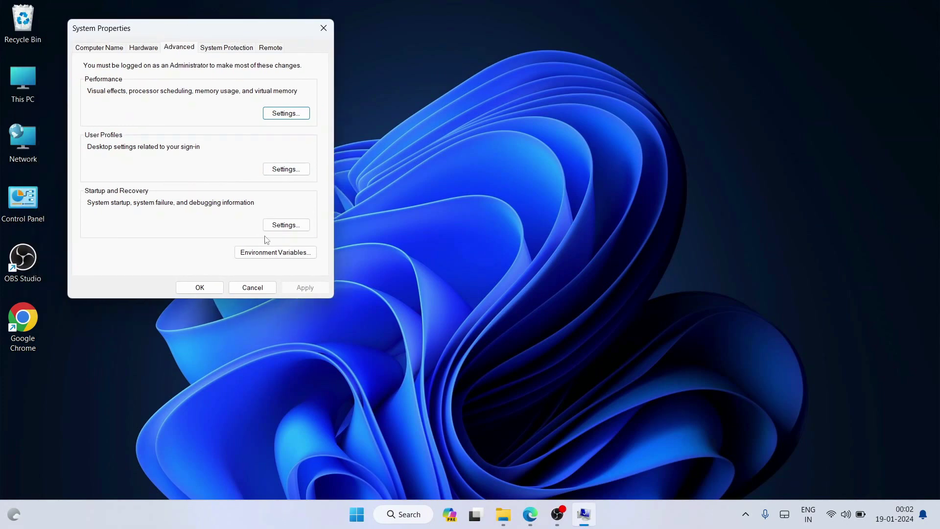
pyautogui.click(264, 257)
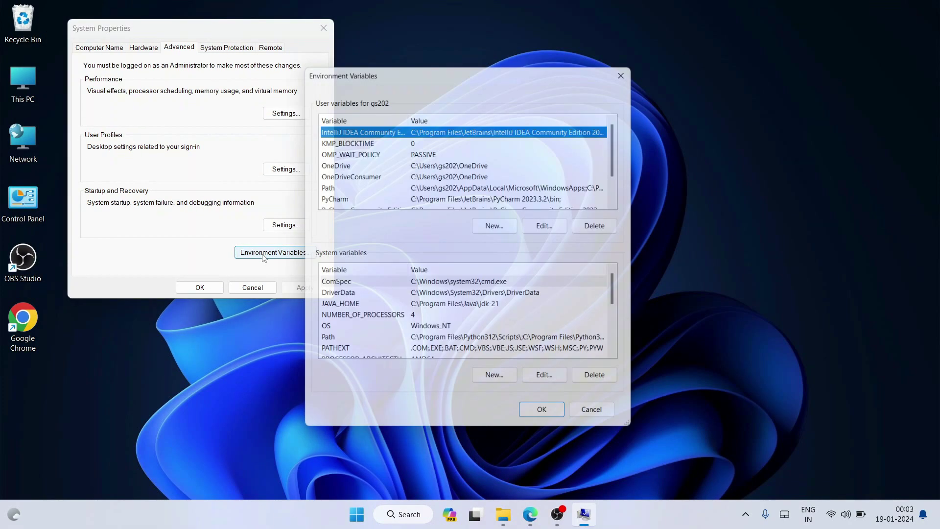
pyautogui.moveTo(321, 72); pyautogui.dragTo(359, 67)
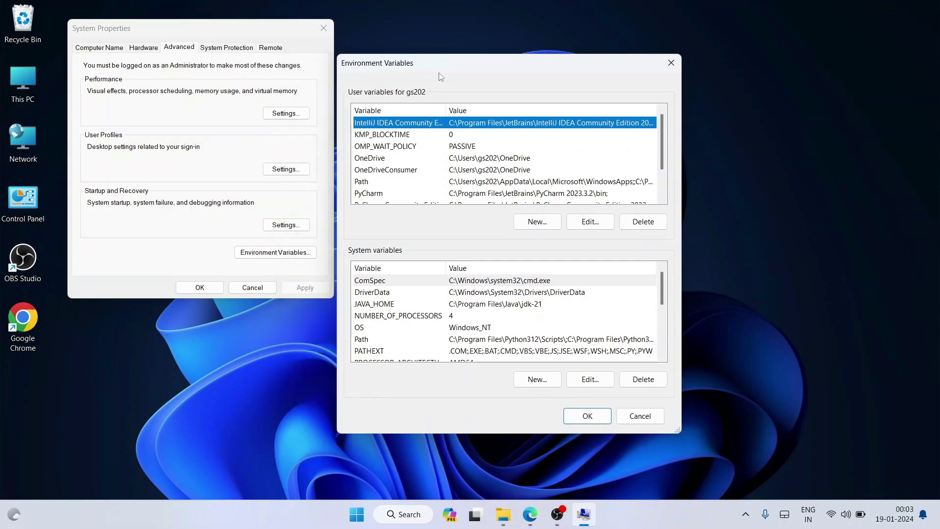
# Step: Add C:\mingw64\bin as a new system Path entry and confirm every dialog with OK
pyautogui.click(460, 341)
pyautogui.click(589, 379)
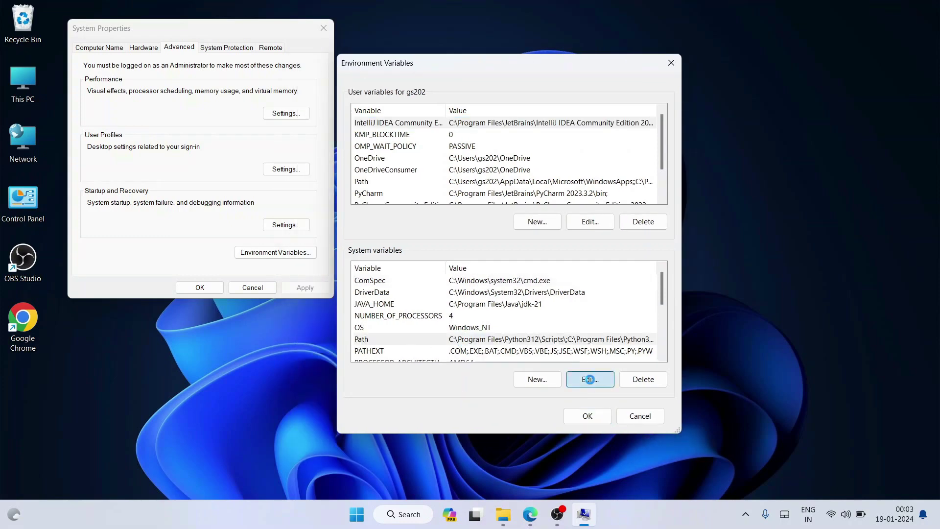
pyautogui.click(577, 124)
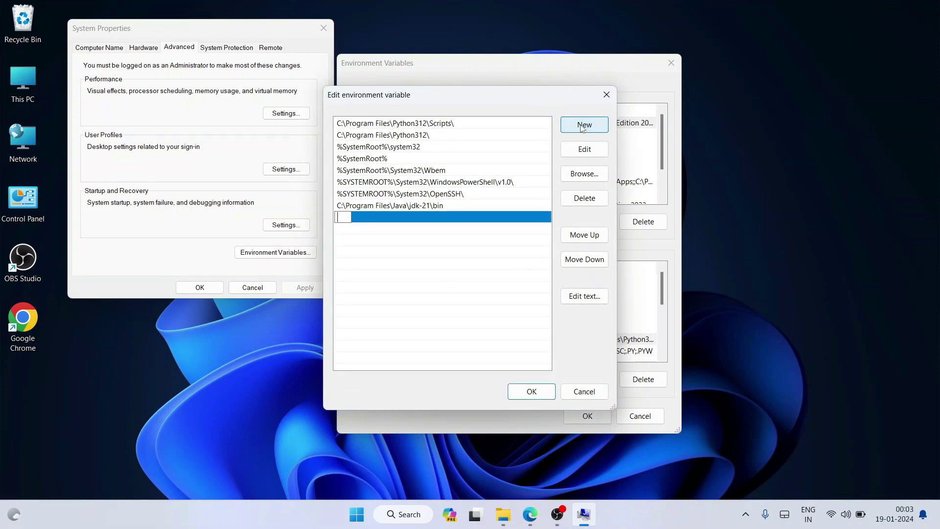
pyautogui.rightClick(341, 217)
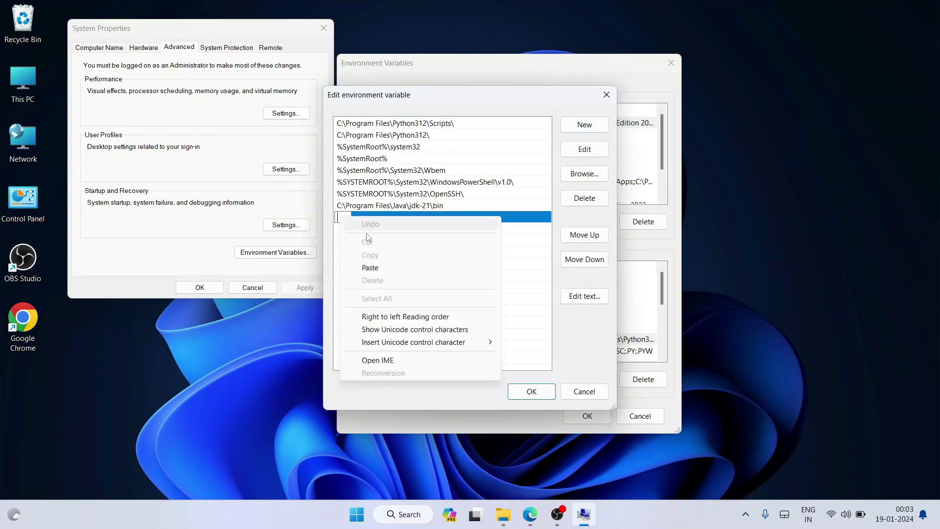
pyautogui.click(383, 268)
pyautogui.click(410, 265)
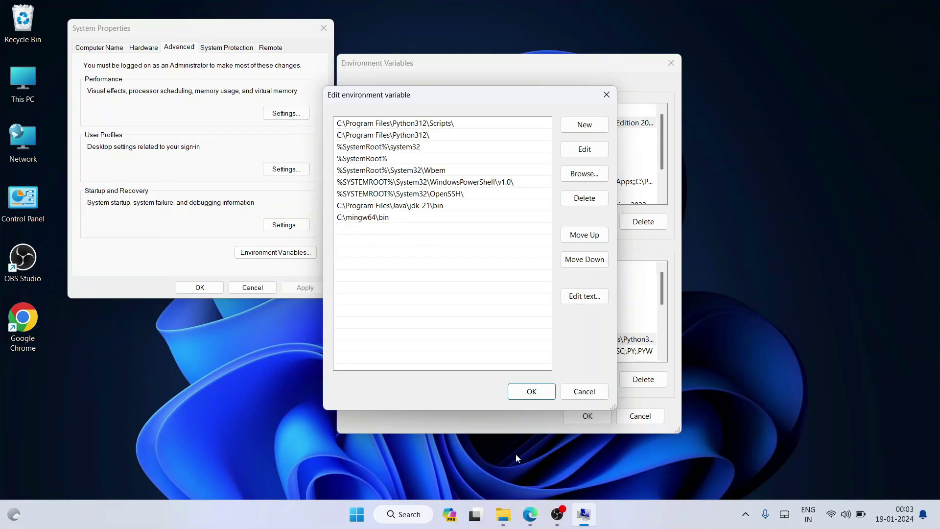
pyautogui.click(532, 391)
pyautogui.click(587, 414)
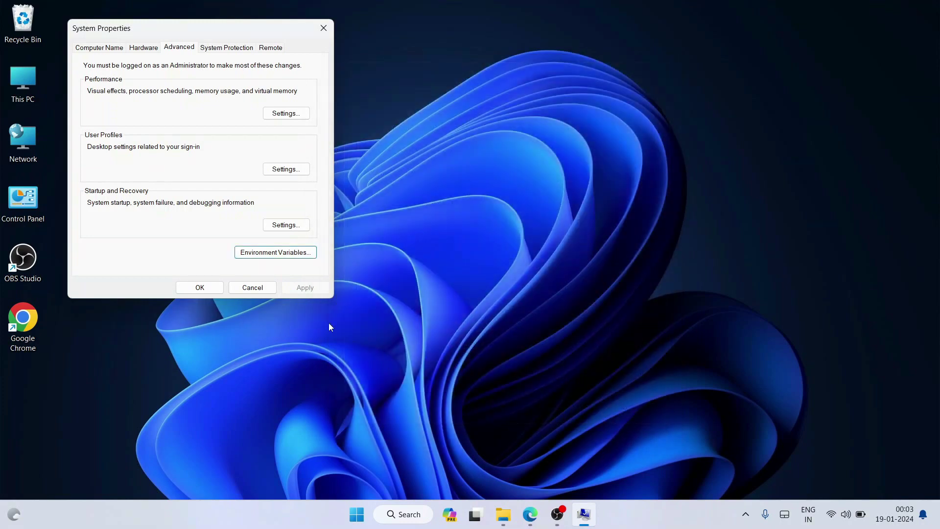
pyautogui.click(215, 292)
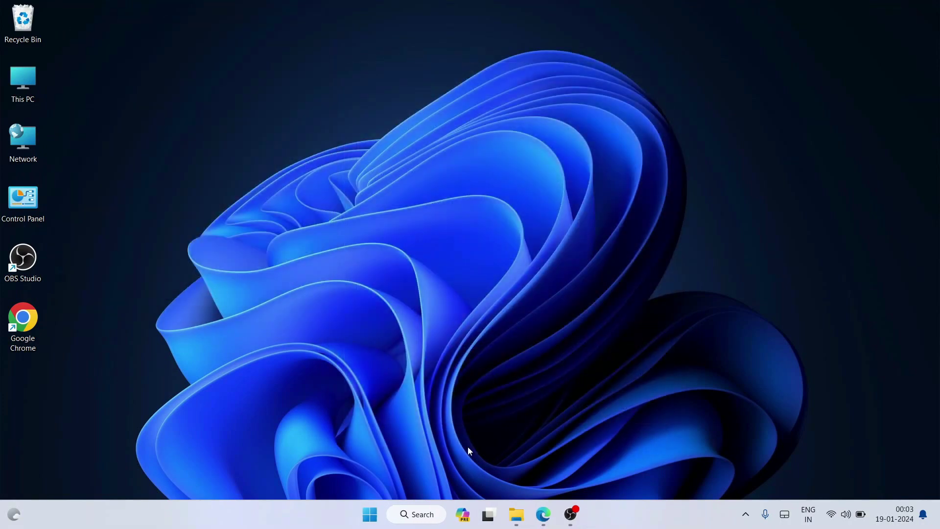
# Step: Open Command Prompt and run gcc --version
pyautogui.click(416, 514)
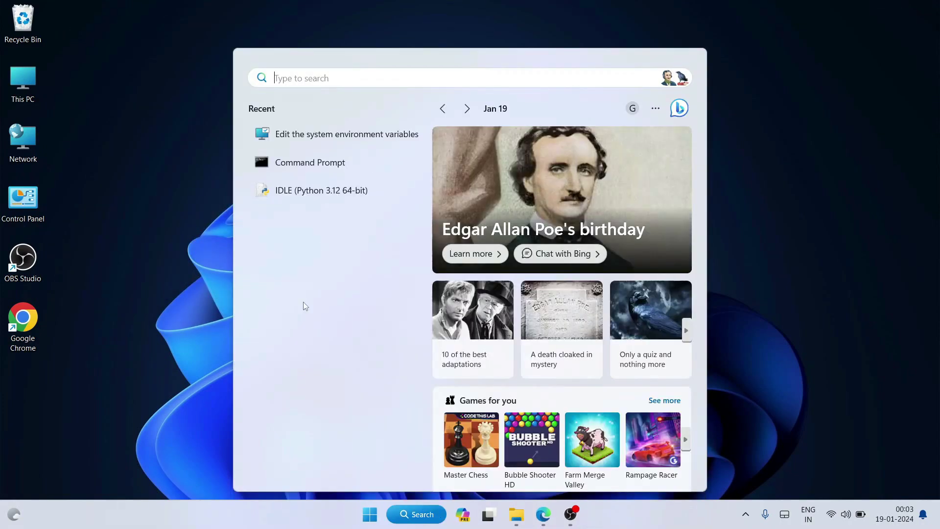
pyautogui.write('cmd')
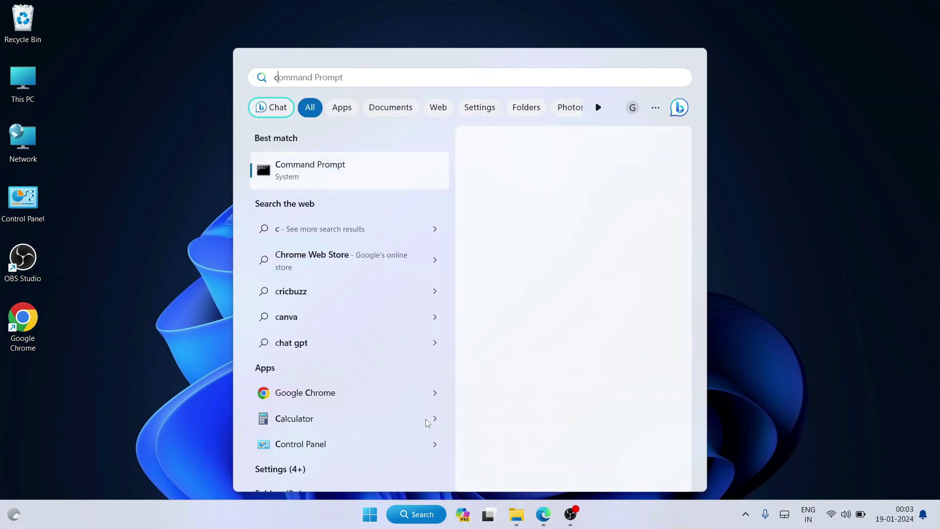
pyautogui.click(342, 165)
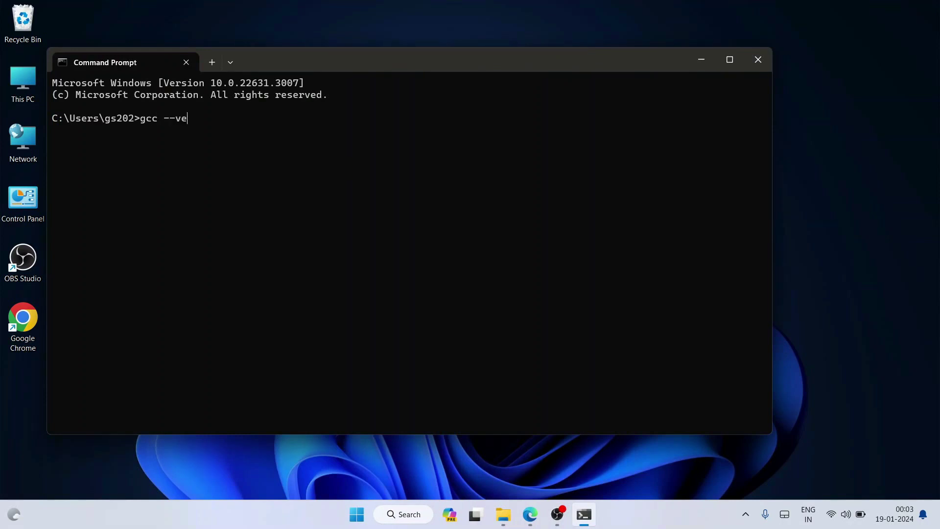
pyautogui.press('Return')
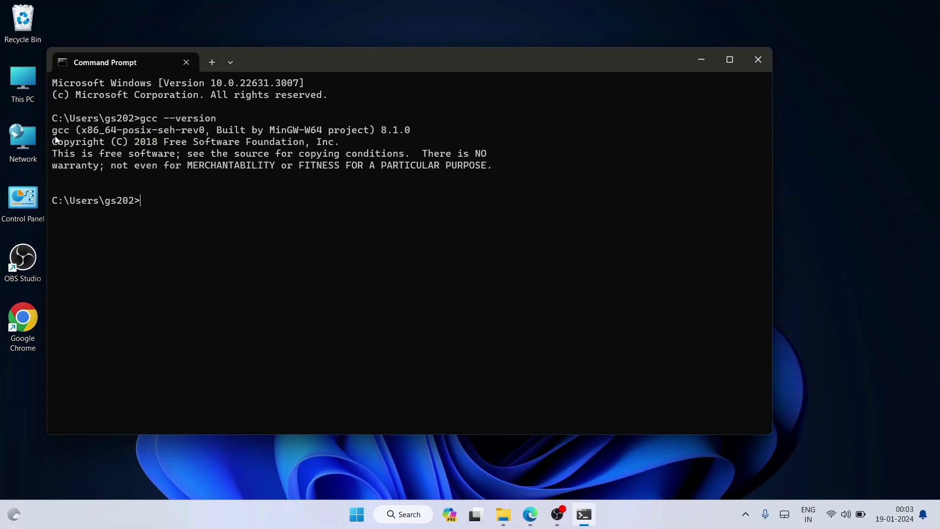
# Step: Check the output reports MinGW-W64 gcc 8.1.0, then close the console
pyautogui.moveTo(56, 136); pyautogui.dragTo(88, 132)
pyautogui.moveTo(373, 130); pyautogui.dragTo(431, 127)
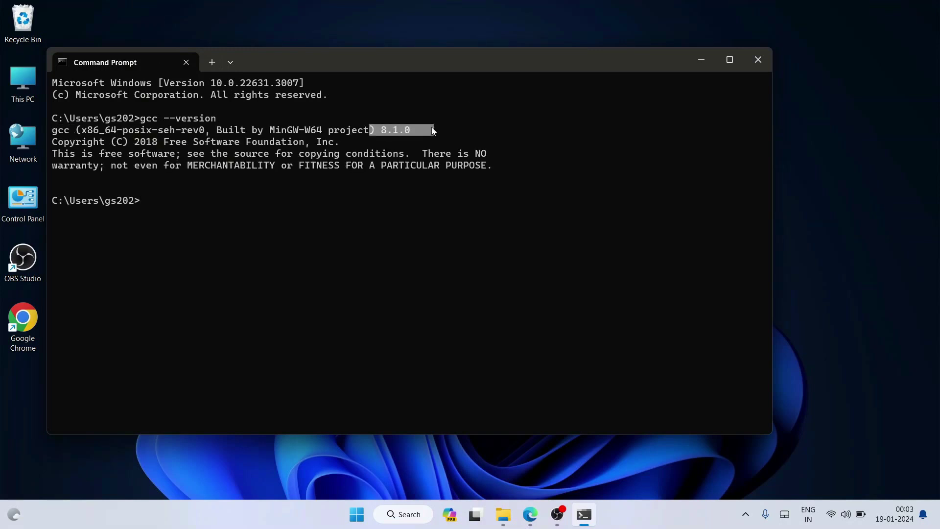
pyautogui.click(413, 127)
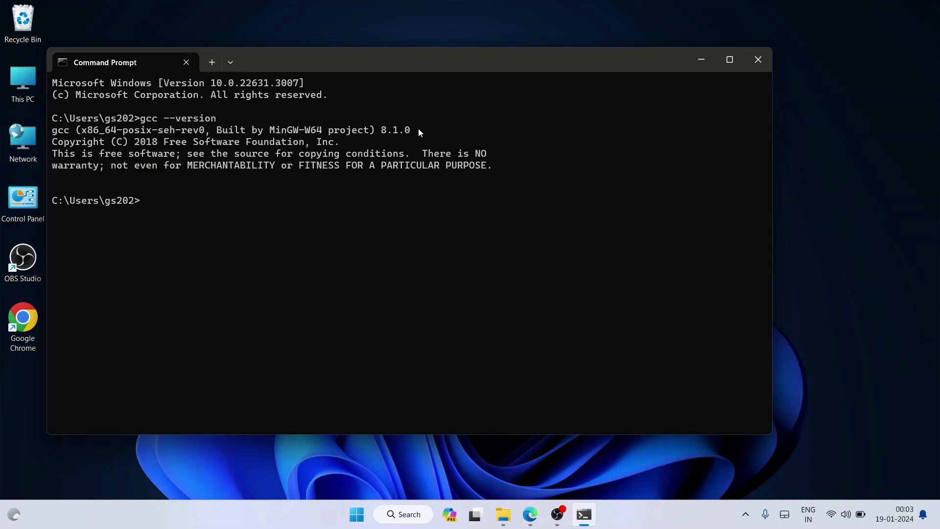
pyautogui.moveTo(422, 139); pyautogui.dragTo(58, 122)
pyautogui.click(142, 154)
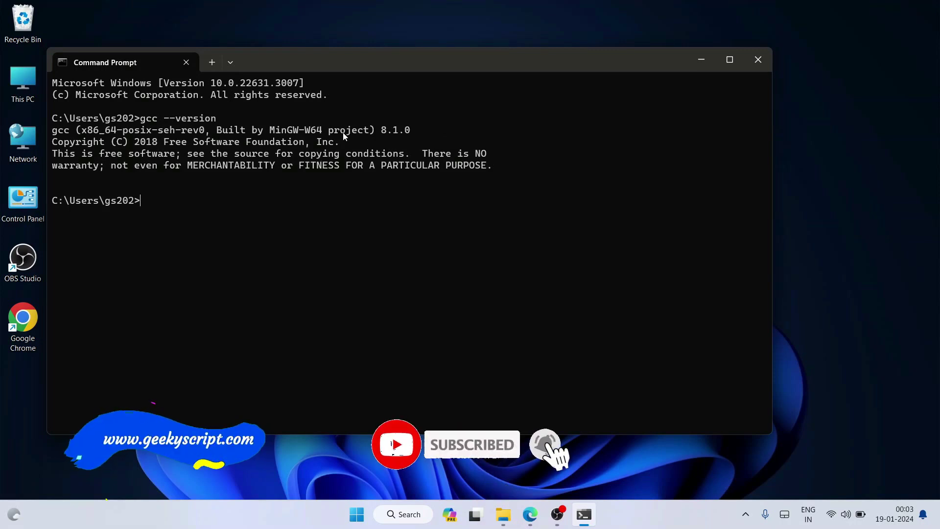
pyautogui.moveTo(339, 130); pyautogui.dragTo(436, 130)
pyautogui.click(426, 129)
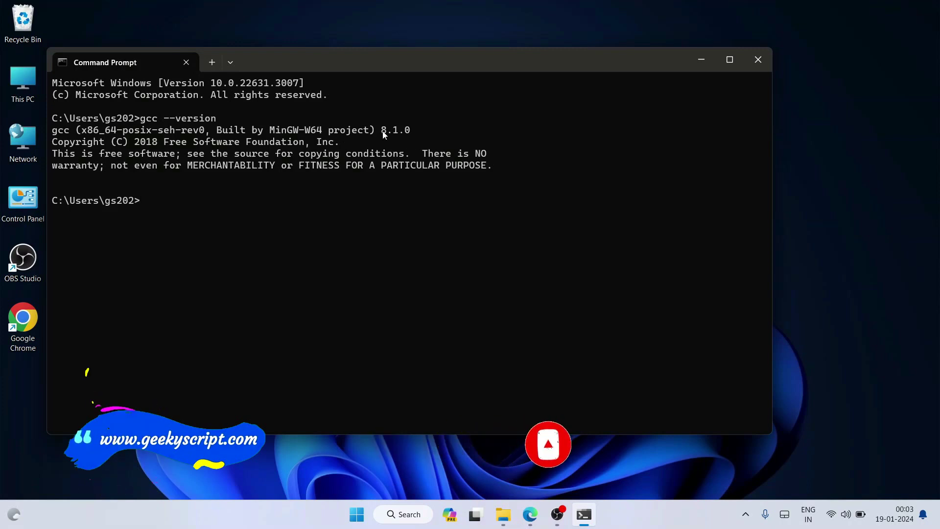
pyautogui.click(757, 59)
# Step: Create a folder named 'c prog' on the desktop and open it
pyautogui.rightClick(155, 125)
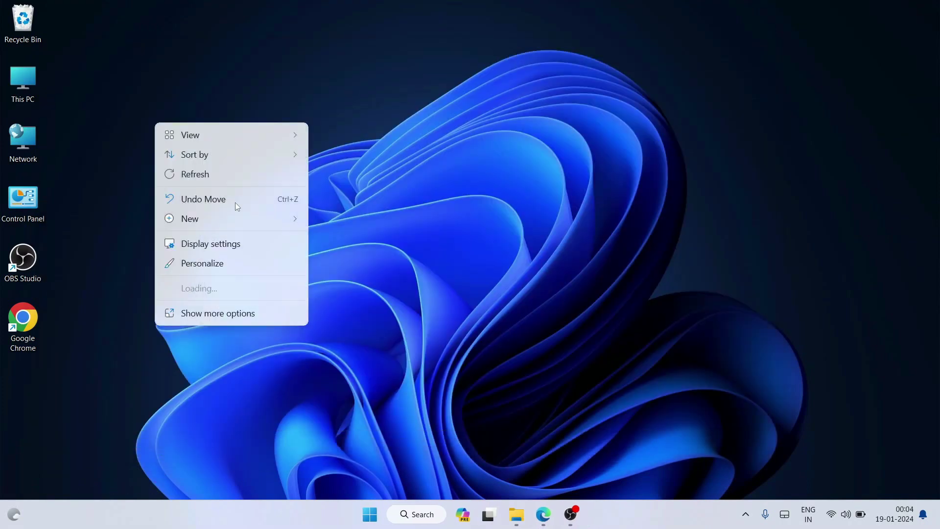
pyautogui.moveTo(196, 218)
pyautogui.click(349, 220)
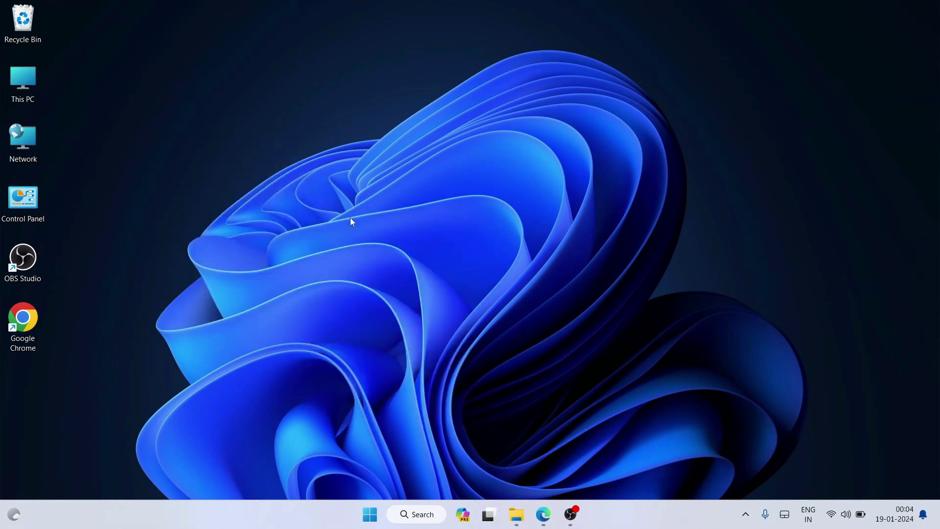
pyautogui.write('c')
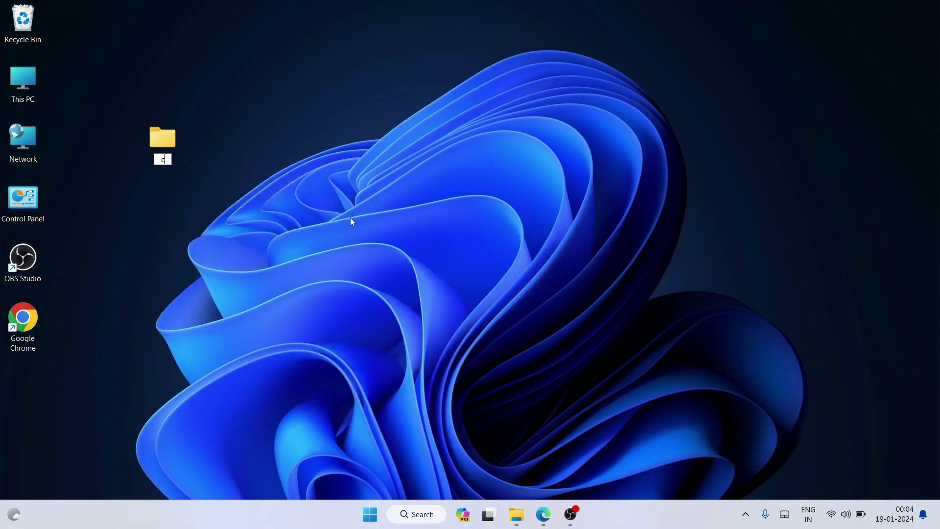
pyautogui.write(' prog')
pyautogui.press('Return')
pyautogui.click(350, 217)
pyautogui.press('Return')
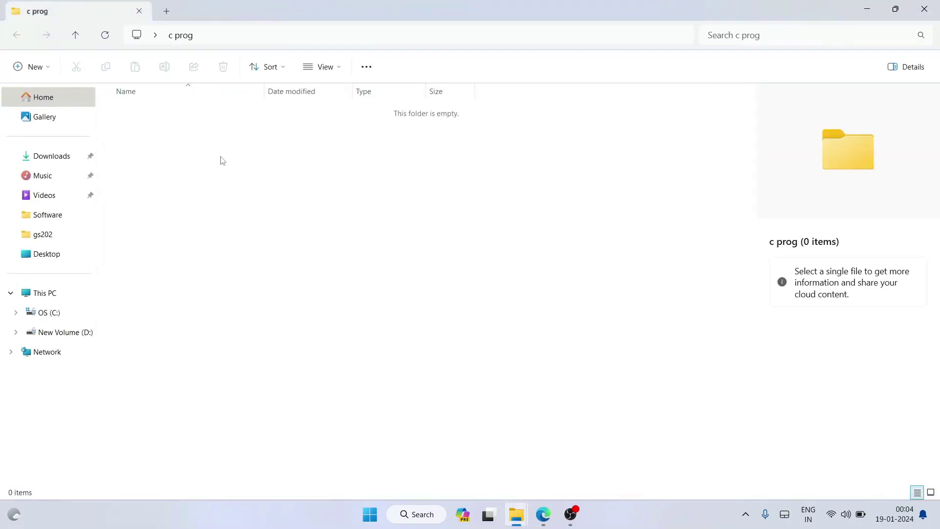
# Step: Create a new text document and rename it helloworld.c, accepting the extension change
pyautogui.rightClick(221, 161)
pyautogui.moveTo(273, 260)
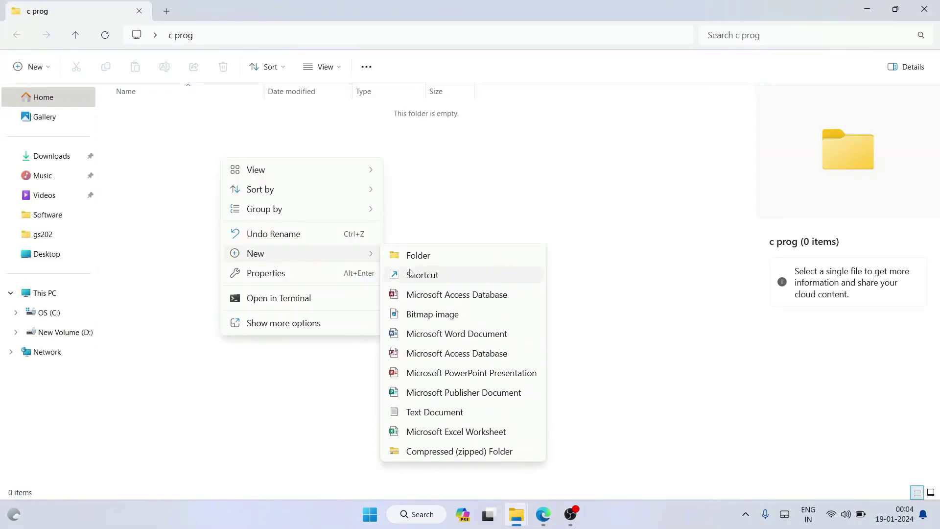
pyautogui.click(421, 411)
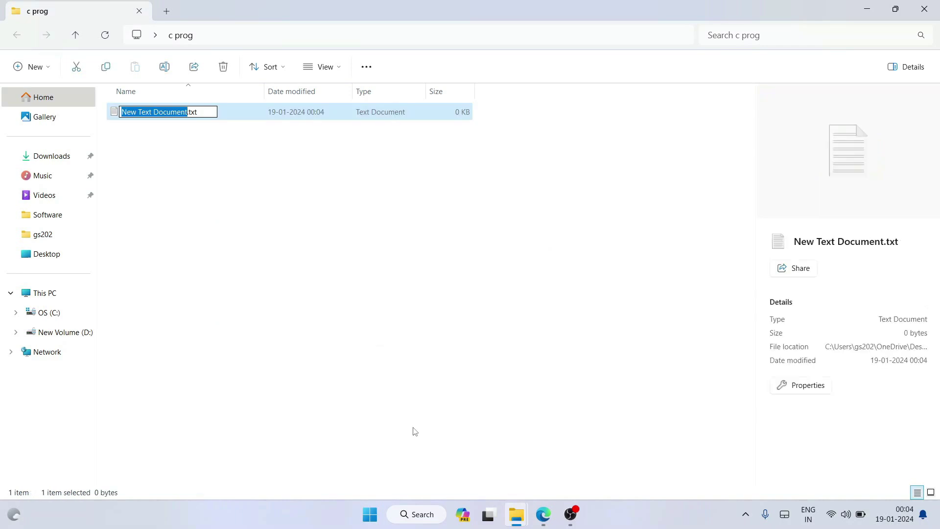
pyautogui.write('hellowor')
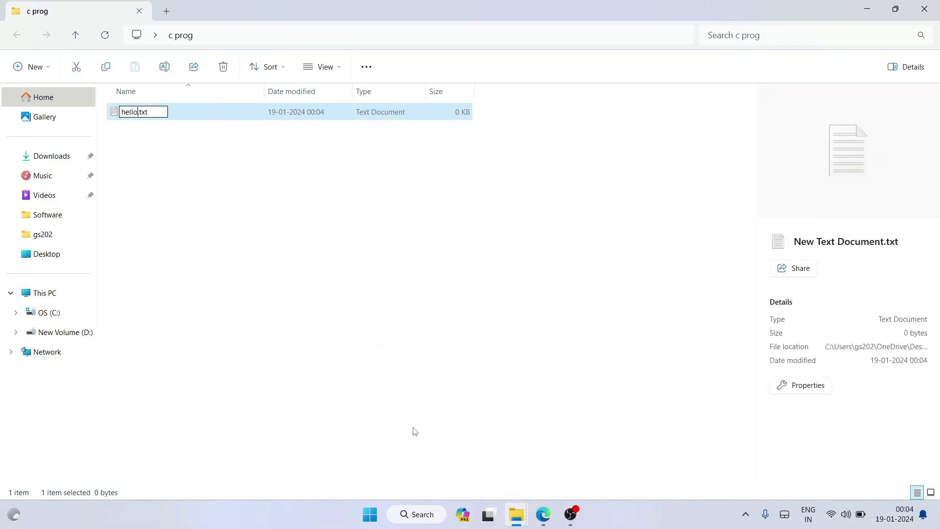
pyautogui.write('ld')
pyautogui.press('BackSpace')
pyautogui.press('BackSpace')
pyautogui.write('c')
pyautogui.press('Return')
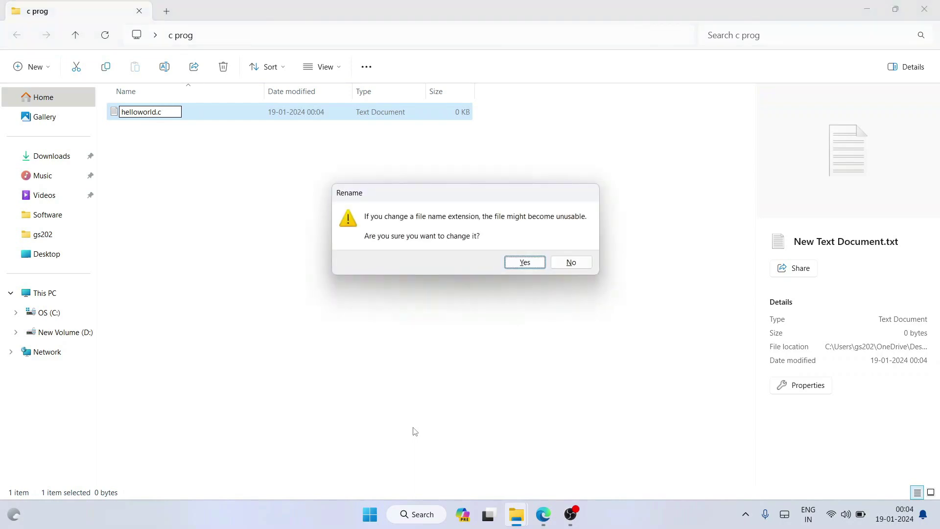
pyautogui.click(522, 263)
pyautogui.click(227, 199)
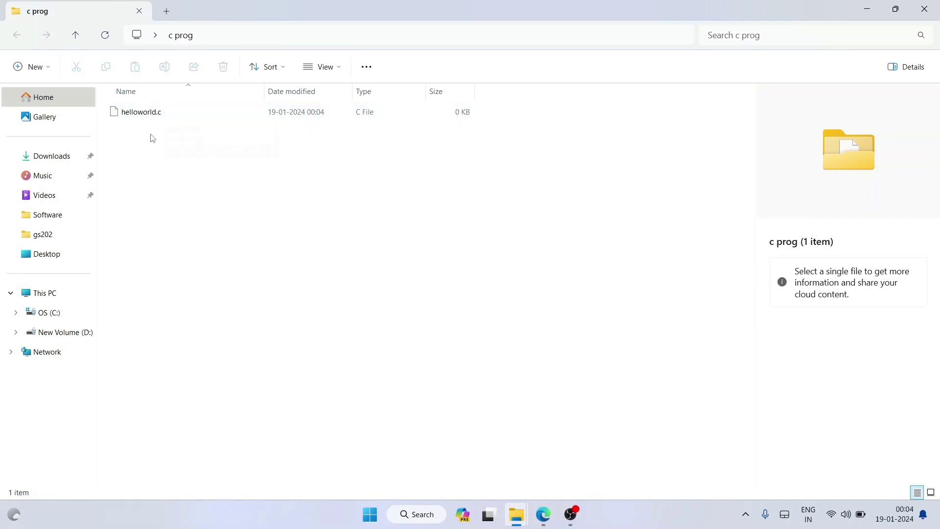
# Step: Confirm file name extensions are shown, then bring up helloworld.c's context menu
pyautogui.click(326, 67)
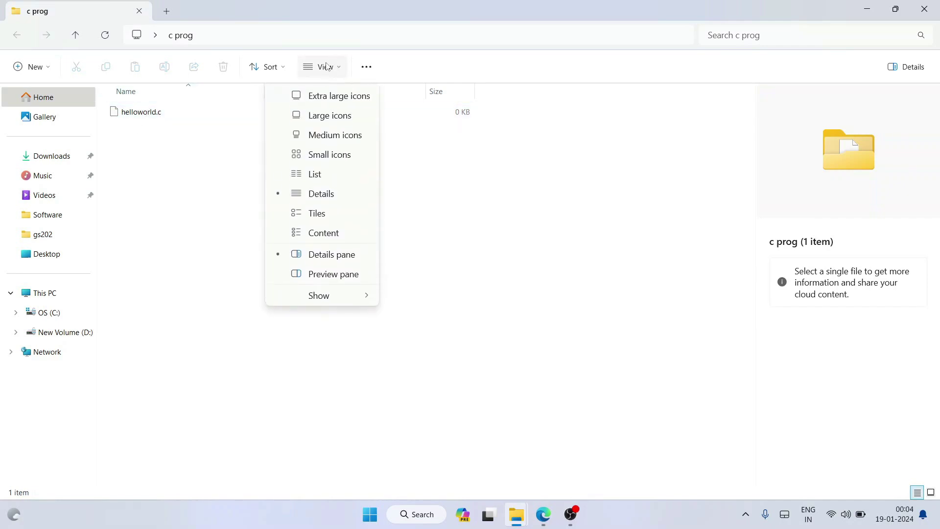
pyautogui.click(356, 295)
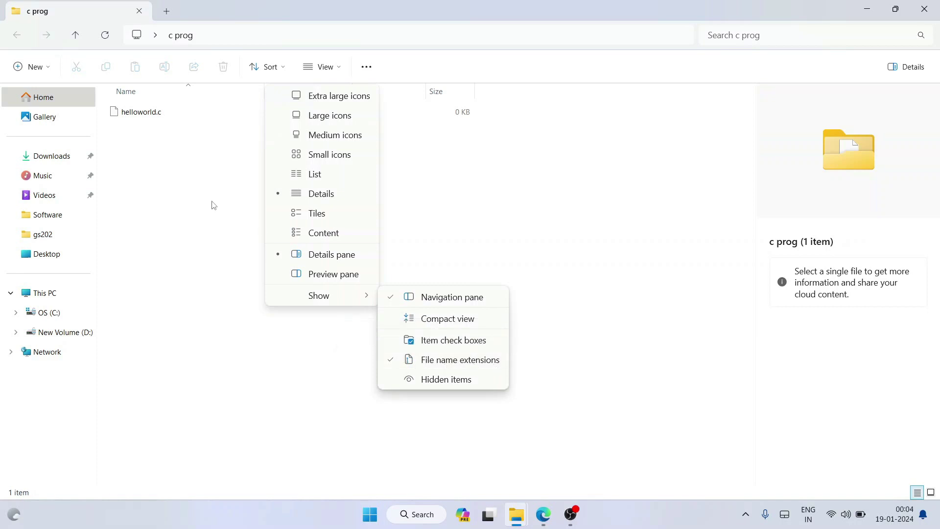
pyautogui.click(163, 130)
pyautogui.click(159, 113)
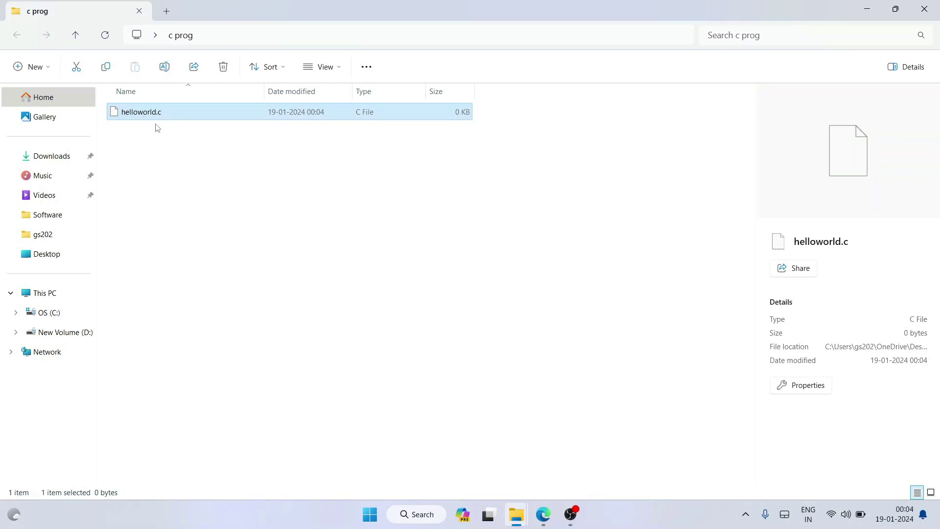
pyautogui.rightClick(142, 115)
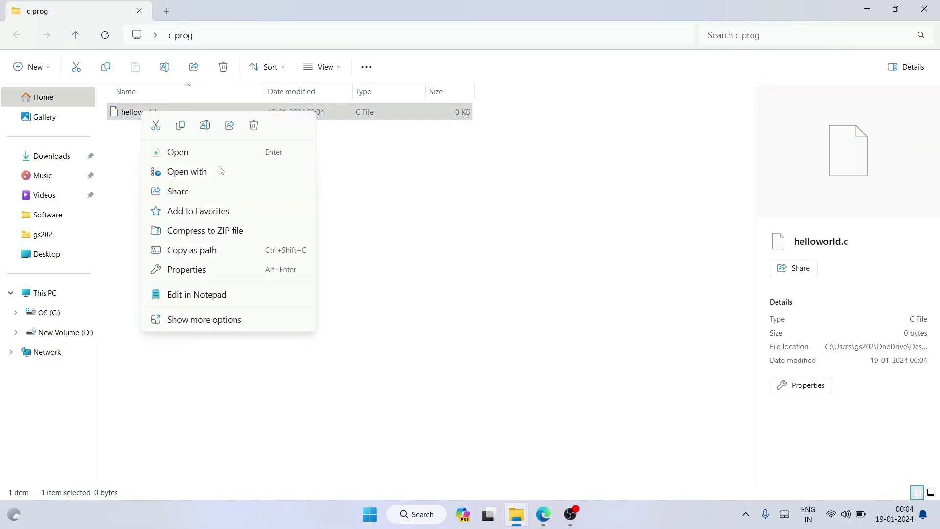
# Step: Open helloworld.c in Notepad and write a #include<stdio.h> main program printing "Hello World"
pyautogui.click(196, 294)
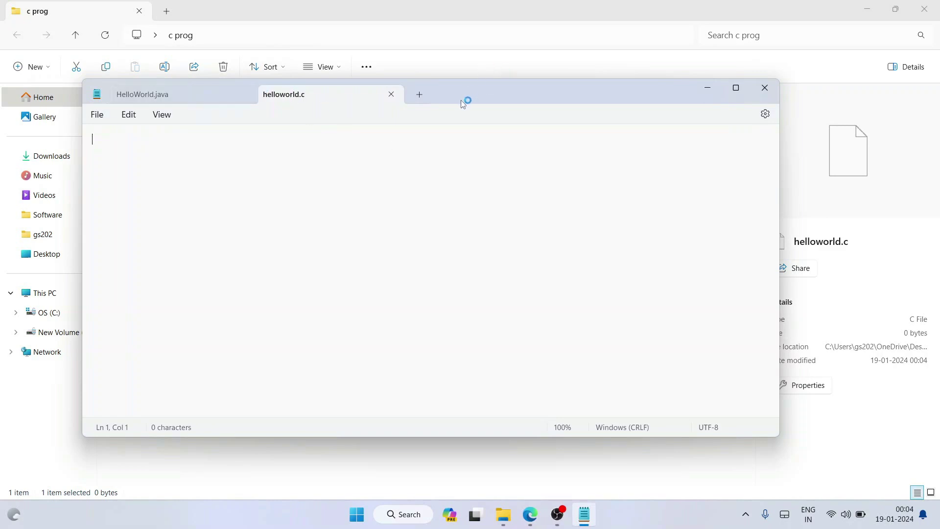
pyautogui.moveTo(460, 100); pyautogui.dragTo(580, 95)
pyautogui.write('#include<stdio.h>')
pyautogui.press('Return')
pyautogui.write('int main()')
pyautogui.press('Return')
pyautogui.write('{')
pyautogui.press('Return')
pyautogui.press('Return')
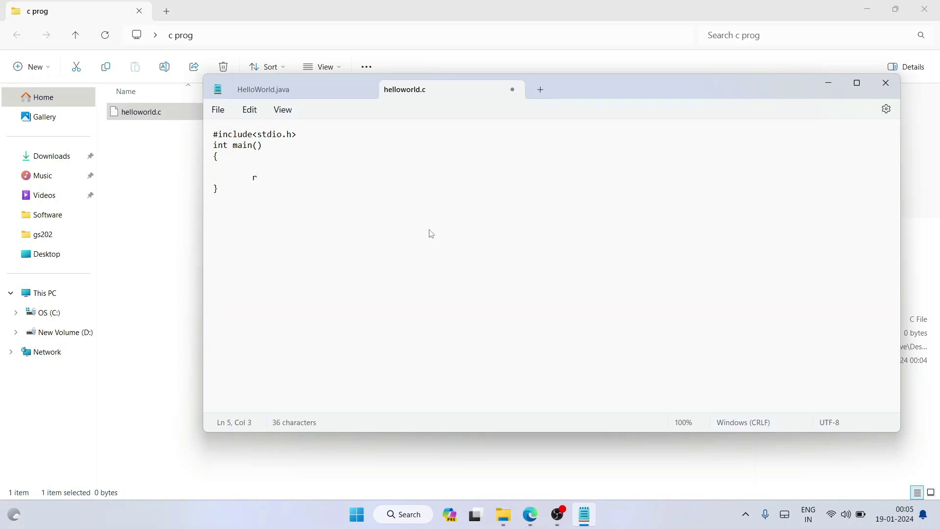
pyautogui.press('Tab')
pyautogui.write('return ')
pyautogui.write('0;')
pyautogui.write('rintf')
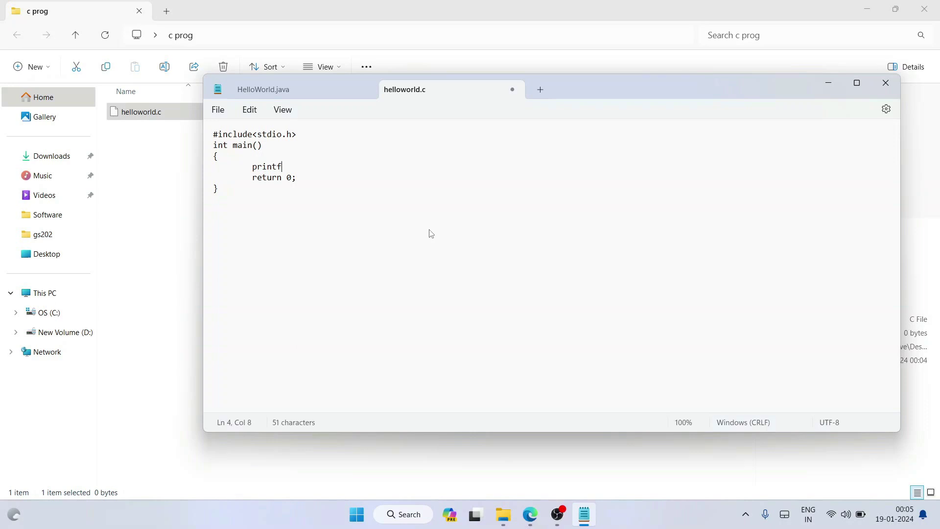
pyautogui.write('("");')
pyautogui.write('Hello Worl')
pyautogui.write('d");')
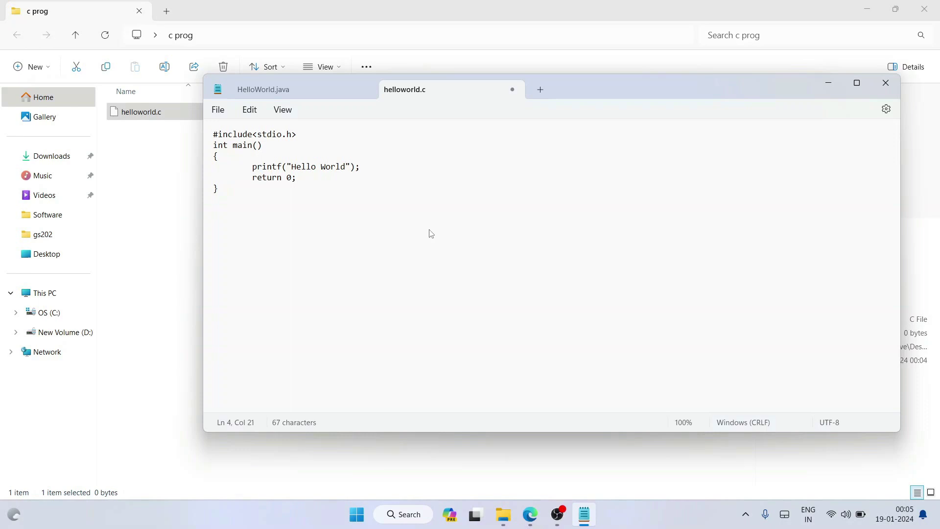
# Step: Save helloworld.c and minimize Notepad to return to the c prog folder
pyautogui.click(218, 110)
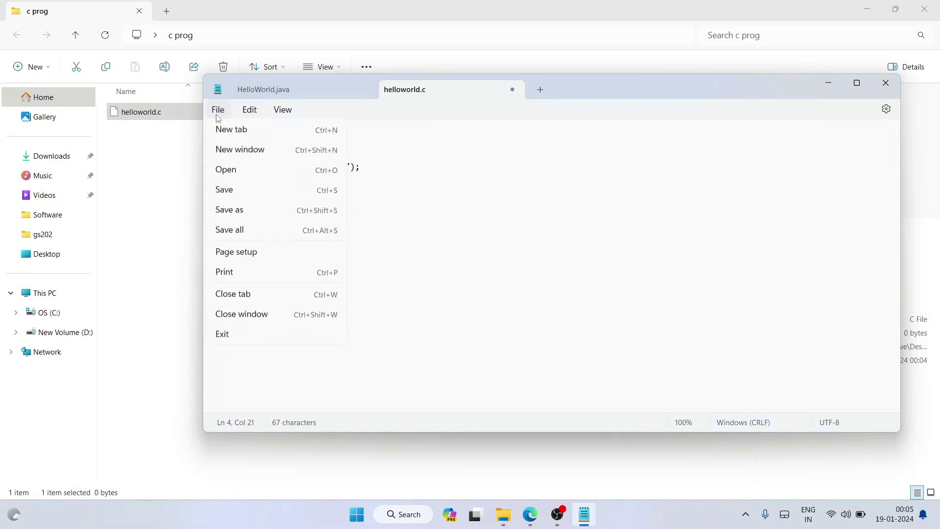
pyautogui.click(226, 191)
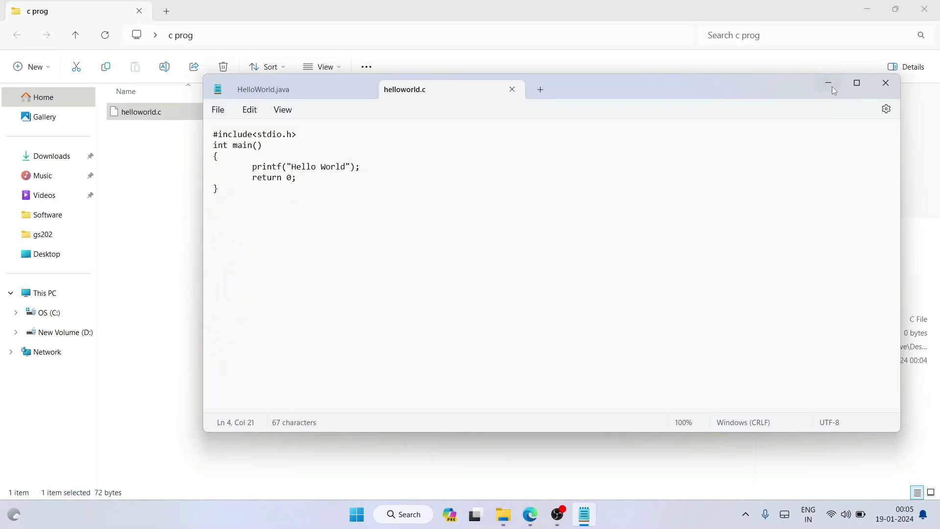
pyautogui.click(828, 83)
pyautogui.click(258, 134)
pyautogui.click(278, 36)
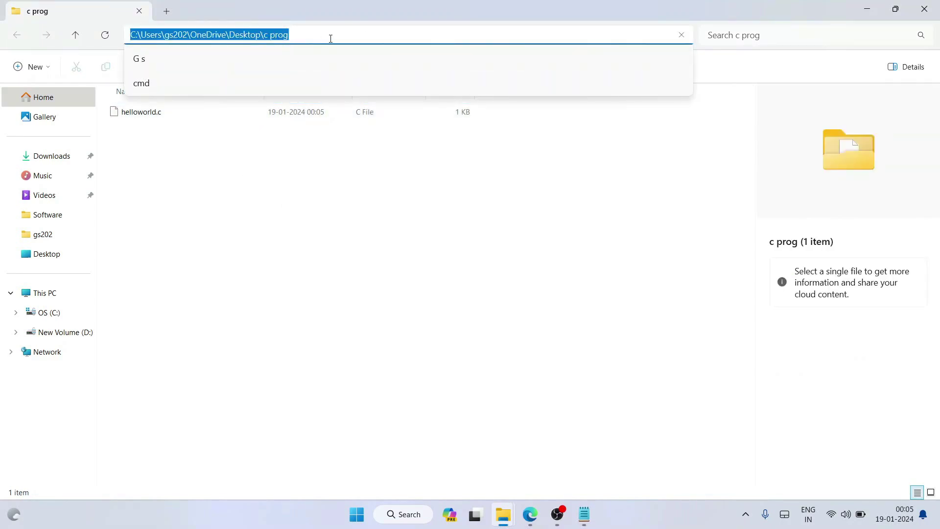
# Step: Open a Command Prompt in the c prog folder from Explorer's address bar
pyautogui.write('cmd')
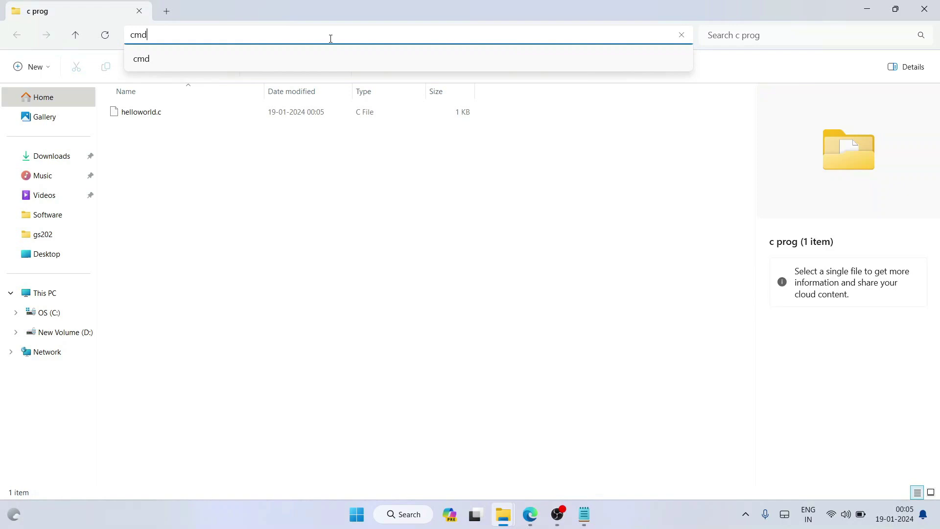
pyautogui.press('Return')
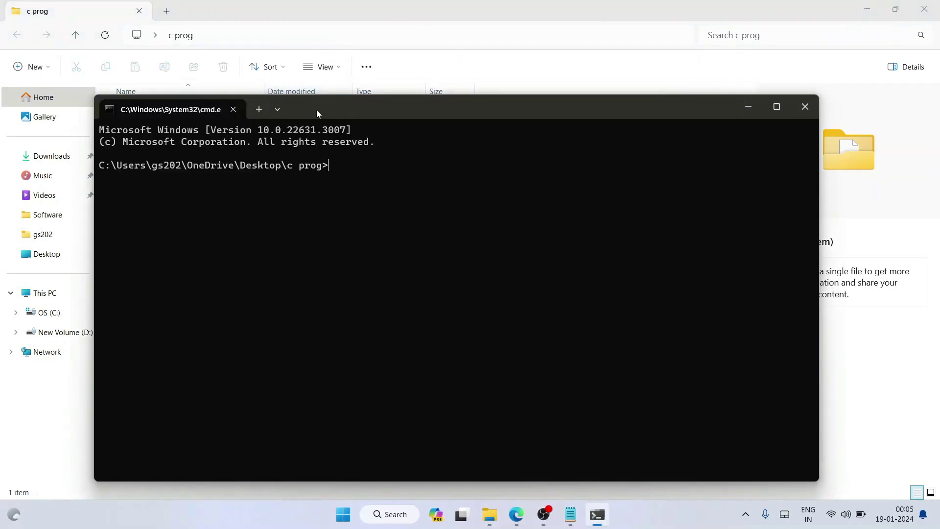
pyautogui.moveTo(316, 112); pyautogui.dragTo(477, 204)
pyautogui.moveTo(239, 248); pyautogui.dragTo(439, 247)
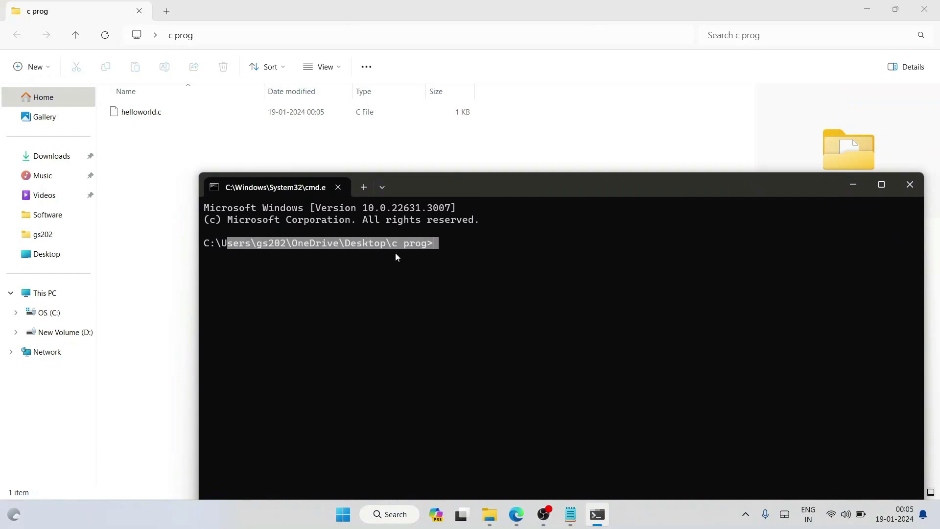
pyautogui.hotkey('ctrl', 'c')
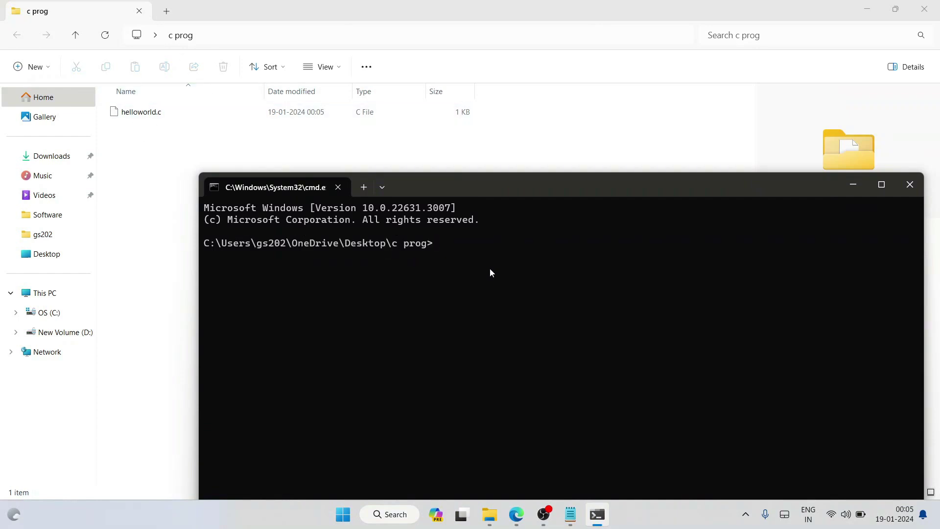
# Step: Compile helloworld.c with gcc and run a.exe, which prints Hello World
pyautogui.write('gccchelloworld.c')
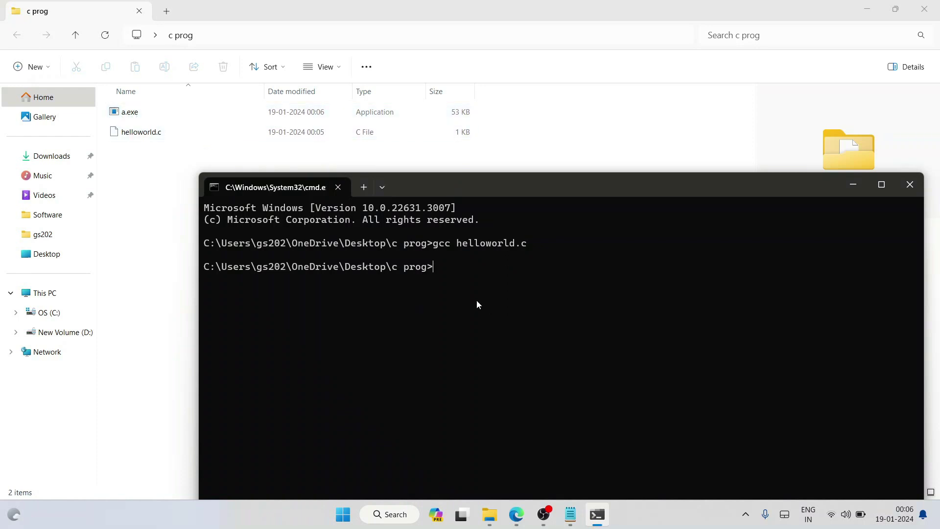
pyautogui.write('a')
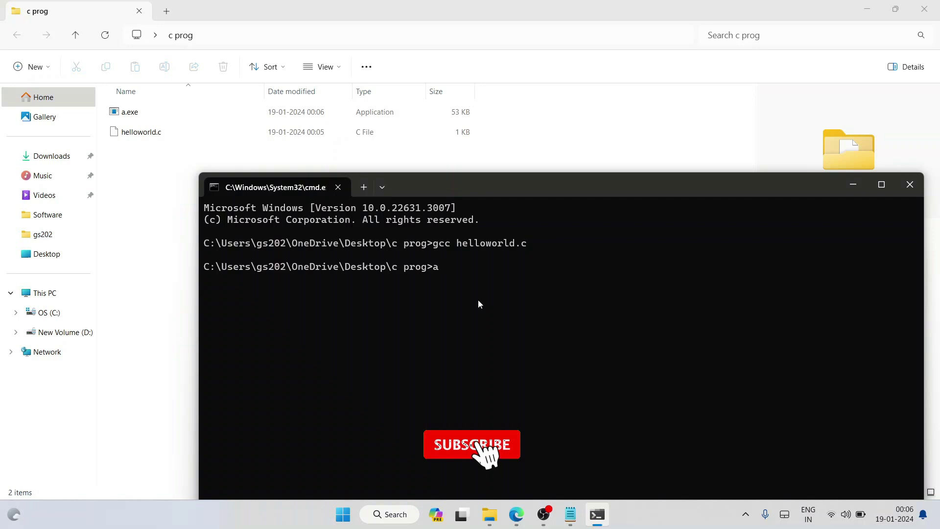
pyautogui.press('Return')
pyautogui.moveTo(298, 277); pyautogui.dragTo(198, 279)
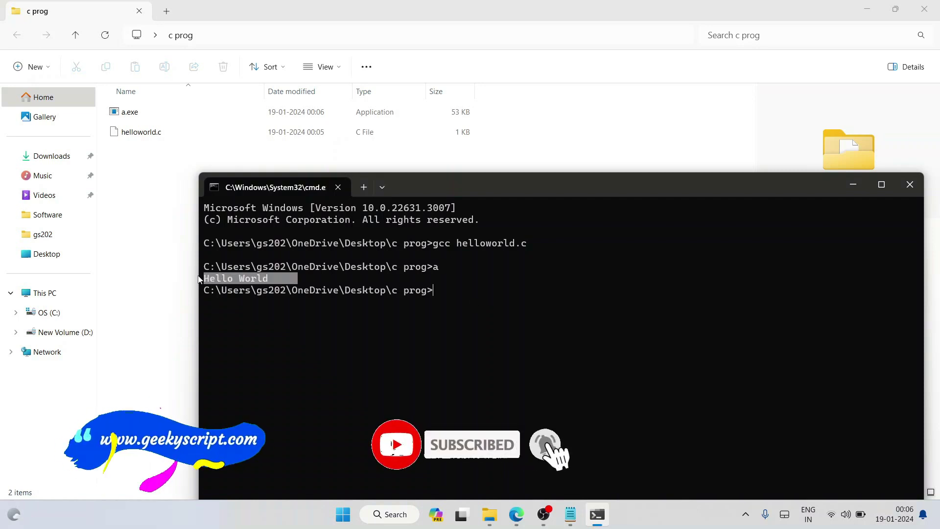
pyautogui.click(252, 310)
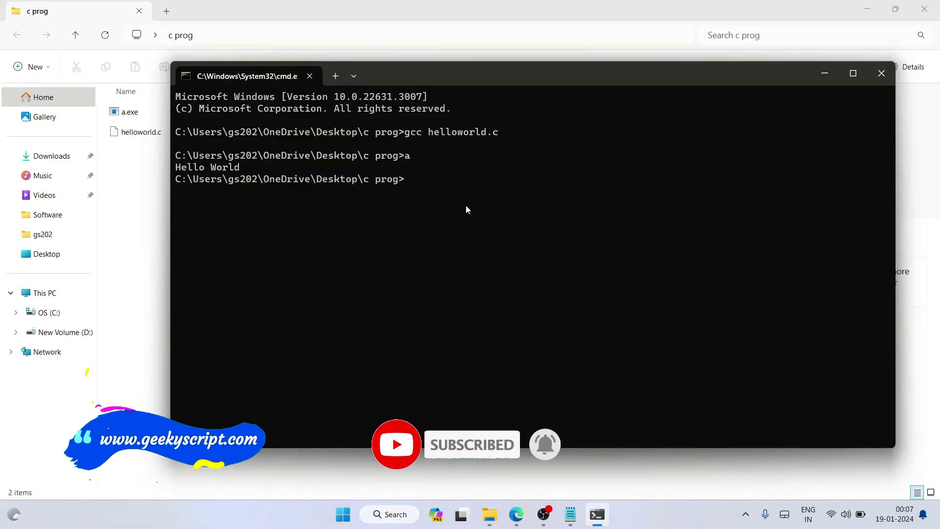